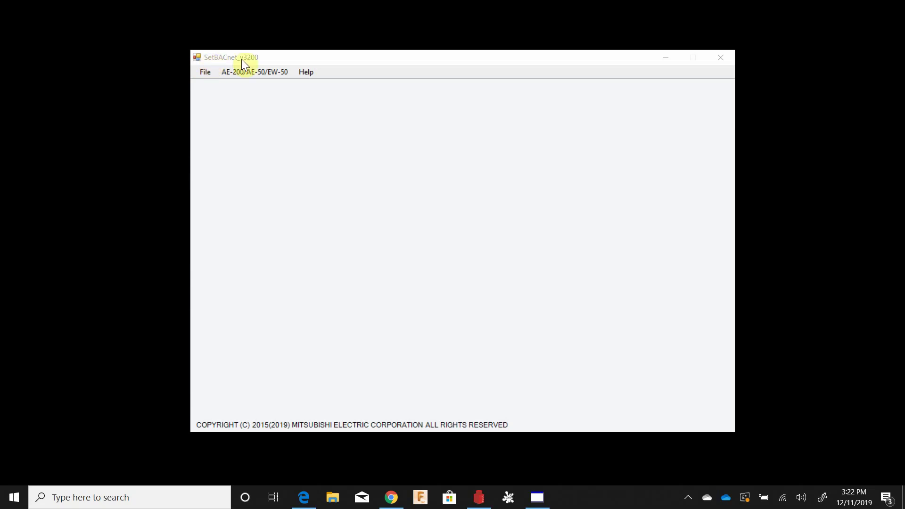
Step: Check the AE-200/AE-50/EW-50 Property settings show IP 192.168.1.1 and port 80, then confirm
drag(266, 58, 242, 60)
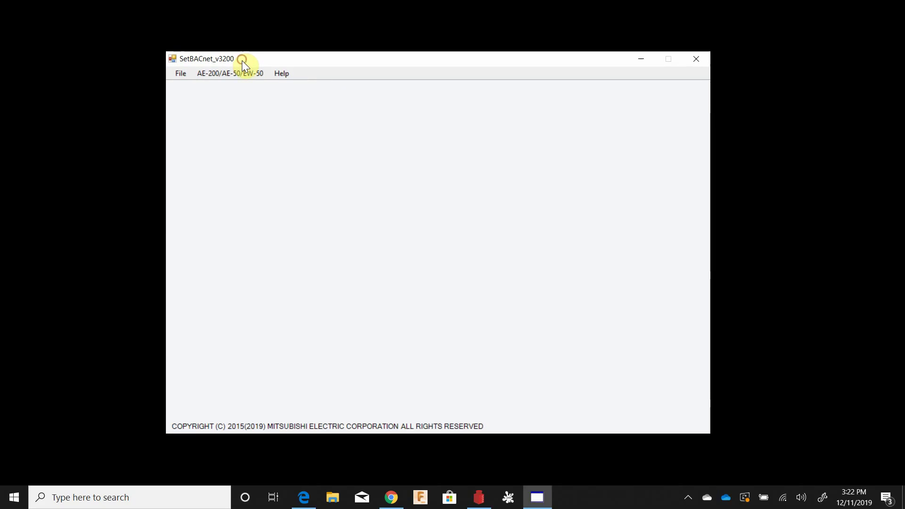
click(224, 75)
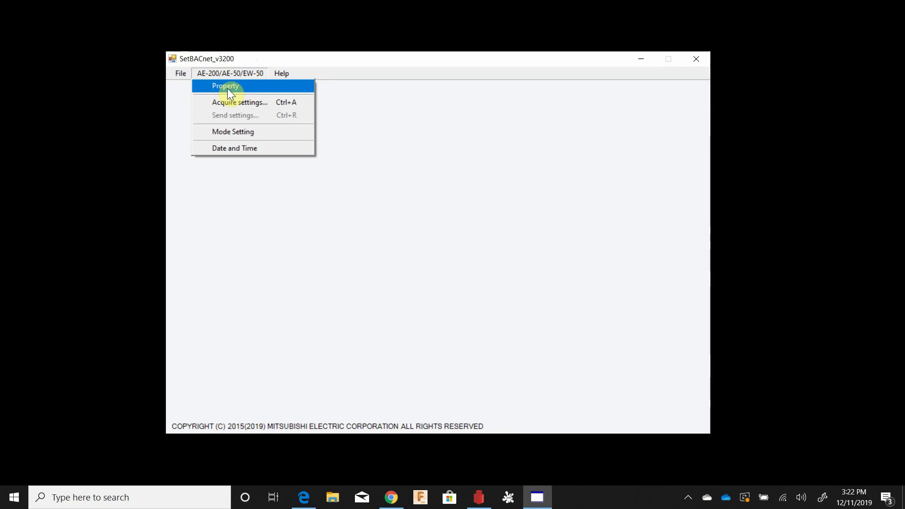
click(227, 88)
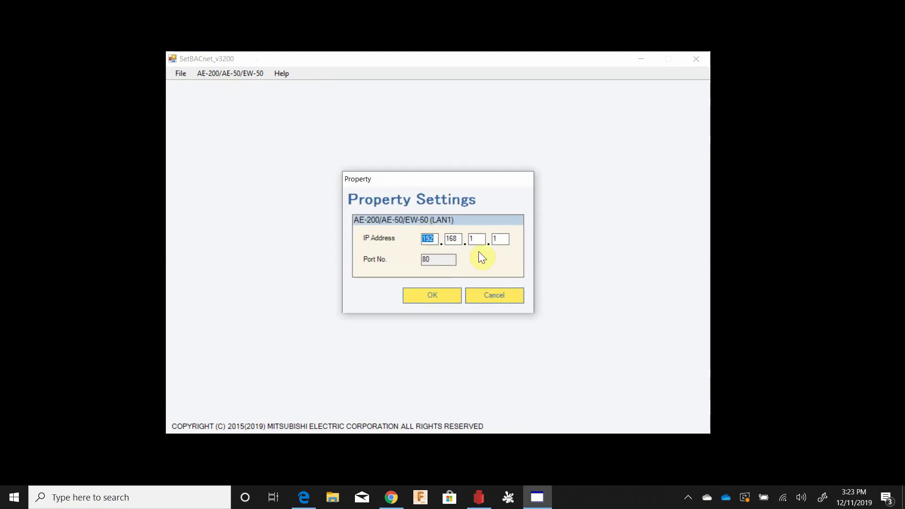
click(451, 240)
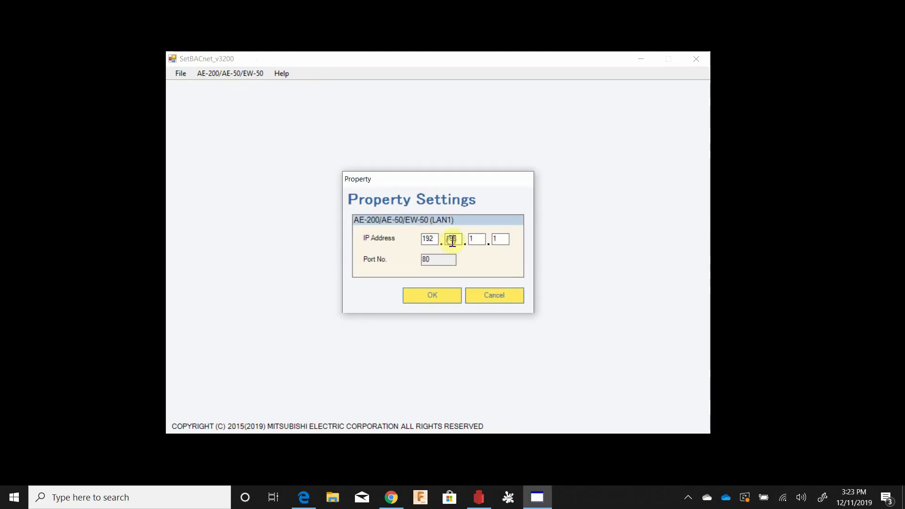
click(500, 239)
click(448, 294)
Step: Acquire the controller's settings and inspect Basic System values such as BACnet port 47808
click(217, 72)
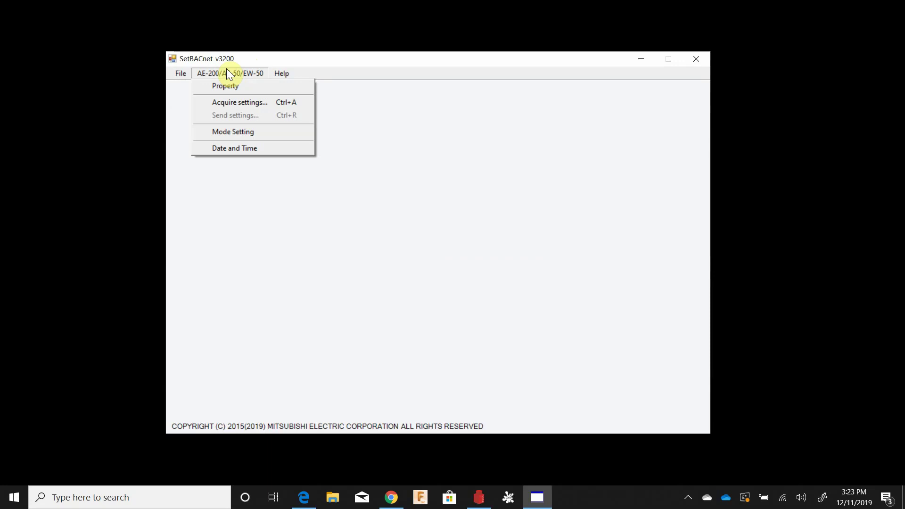
click(226, 102)
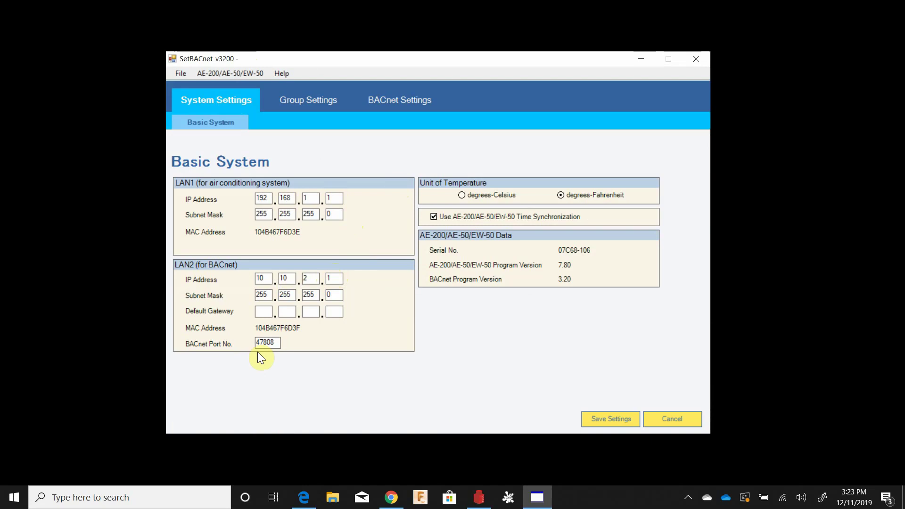
drag(258, 342, 282, 341)
click(279, 341)
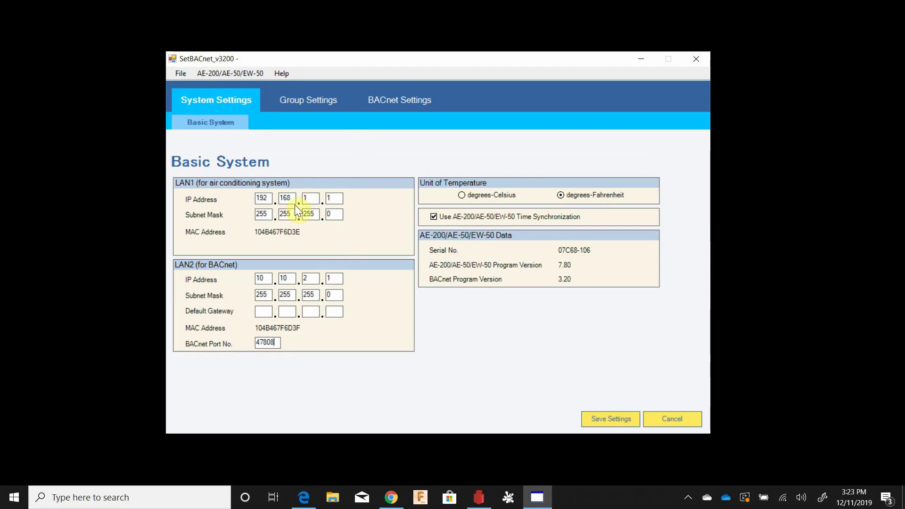
Step: Step through unit groups 1–7 in Group Settings, then bring up the BACnet Settings page
click(306, 99)
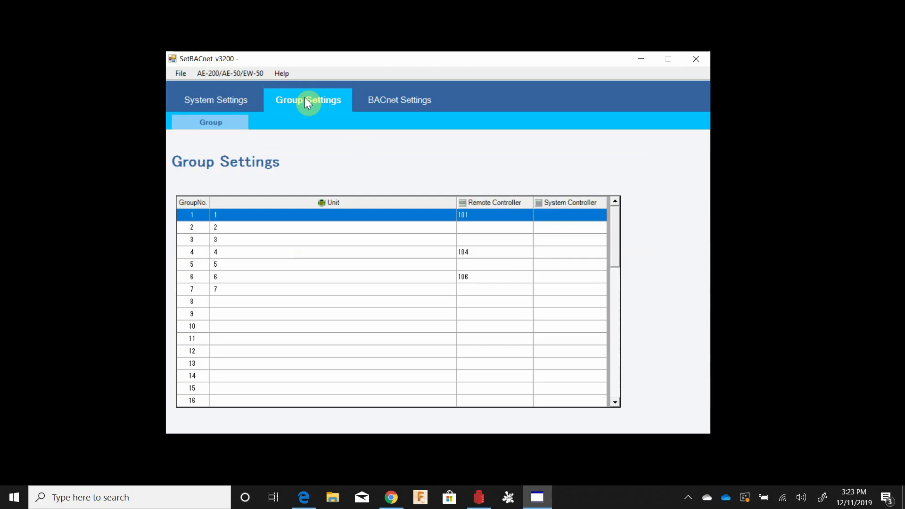
click(247, 227)
click(247, 240)
click(246, 252)
click(245, 265)
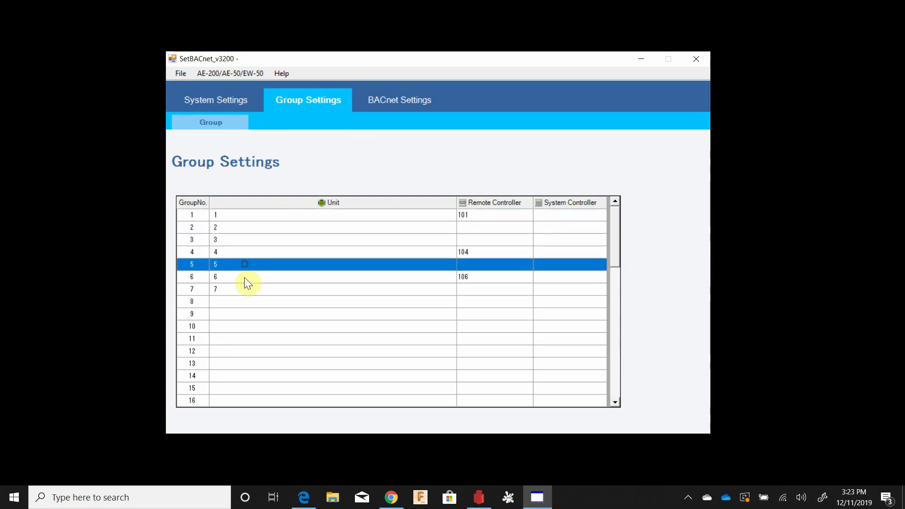
click(244, 277)
click(243, 288)
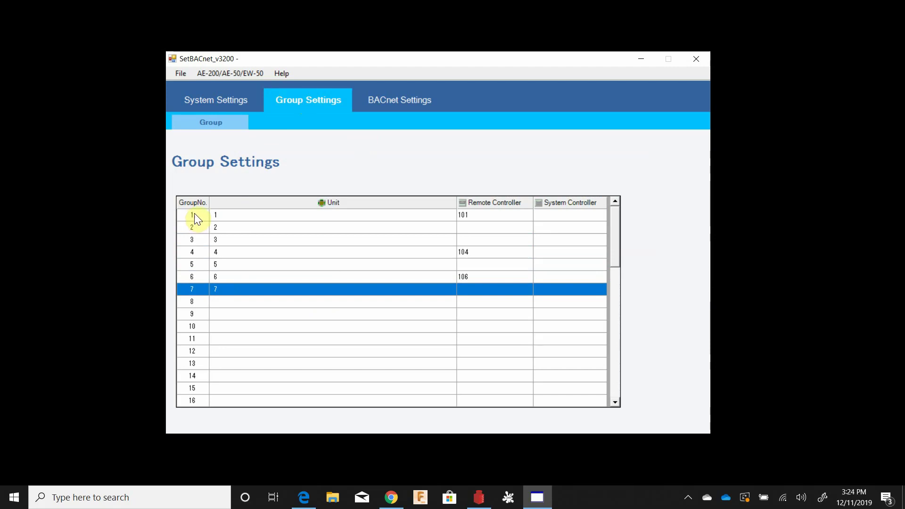
click(233, 215)
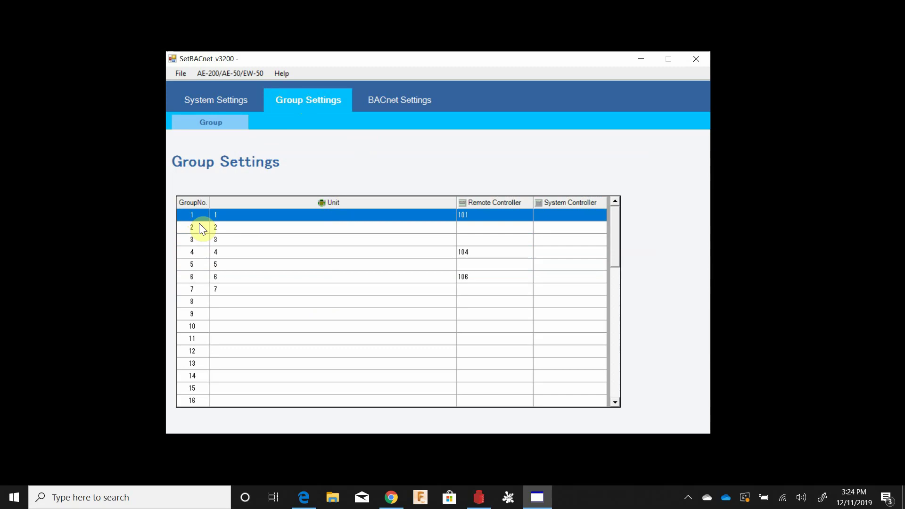
click(226, 290)
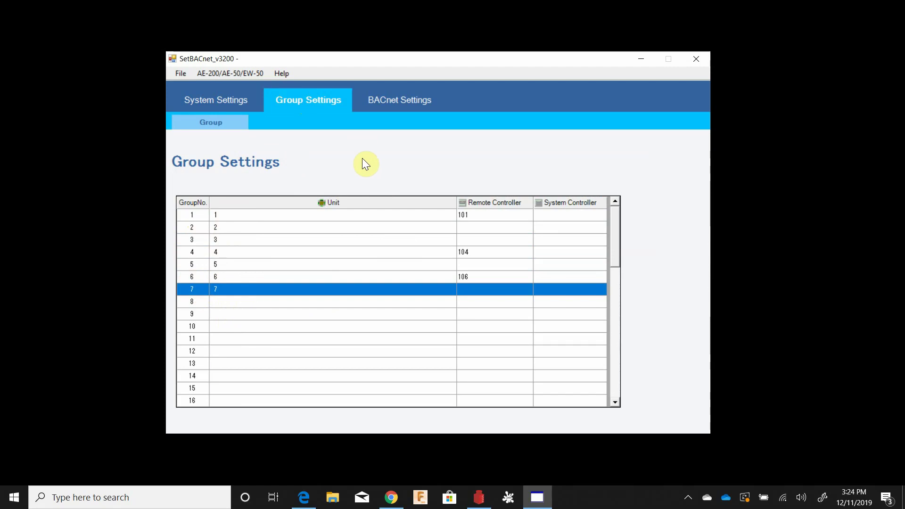
click(405, 101)
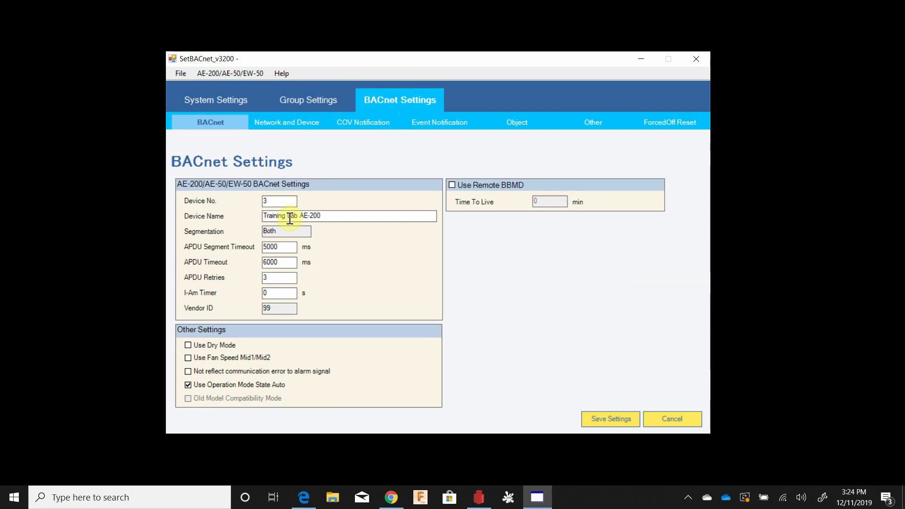
drag(329, 216, 261, 219)
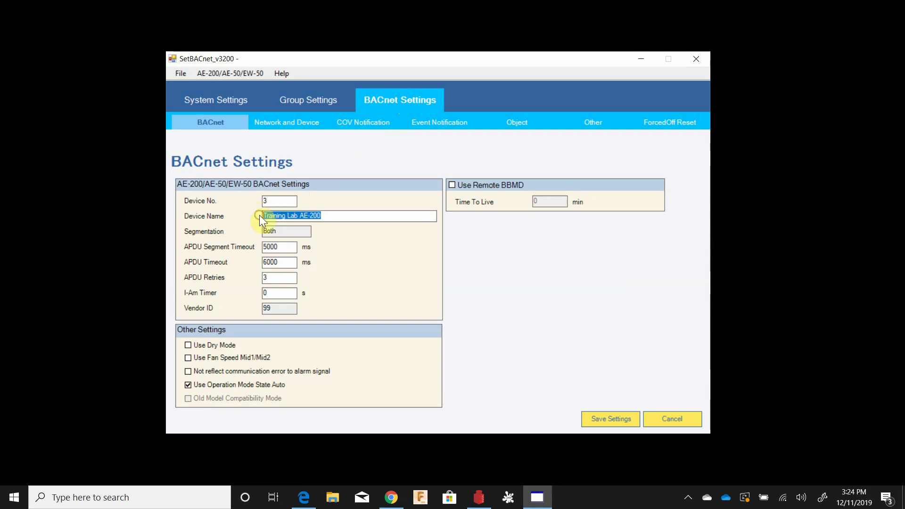
click(322, 216)
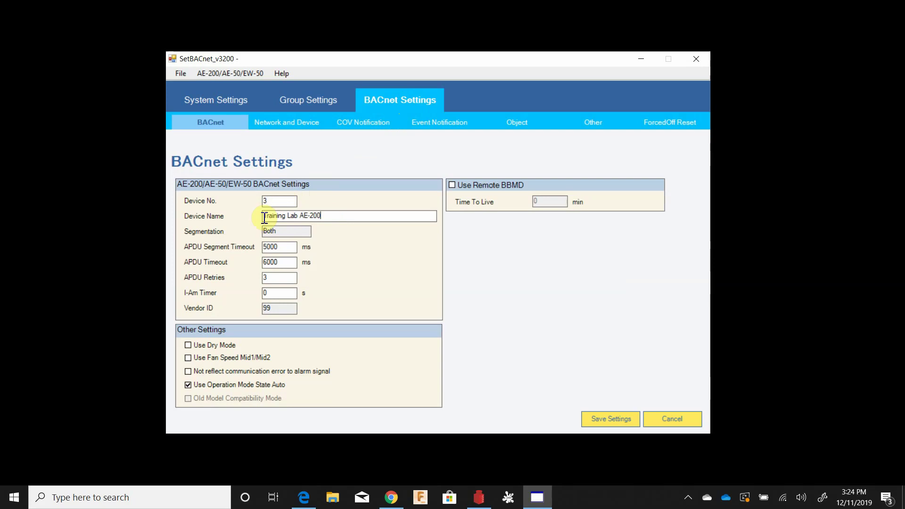
drag(263, 218, 333, 216)
click(335, 216)
Step: Review the Network and Device, COV Notification and Event Notification pages, then show the Object list
click(295, 124)
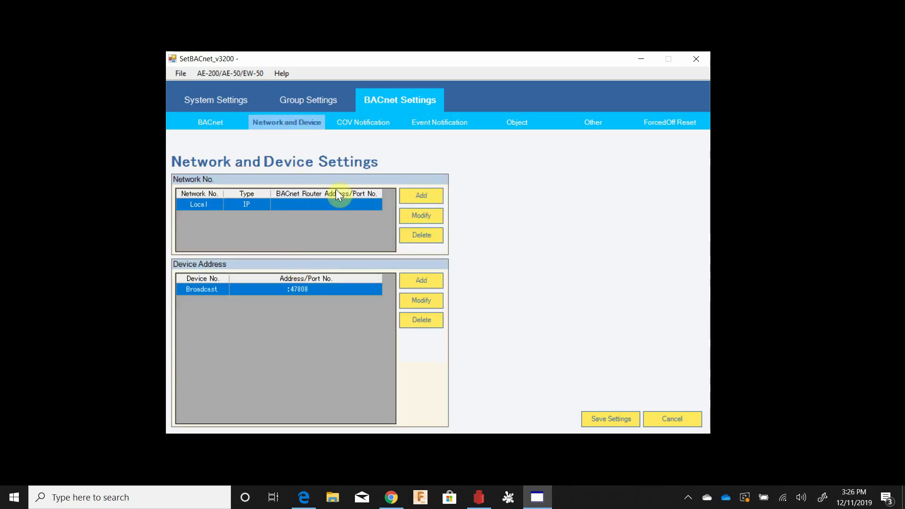
click(360, 126)
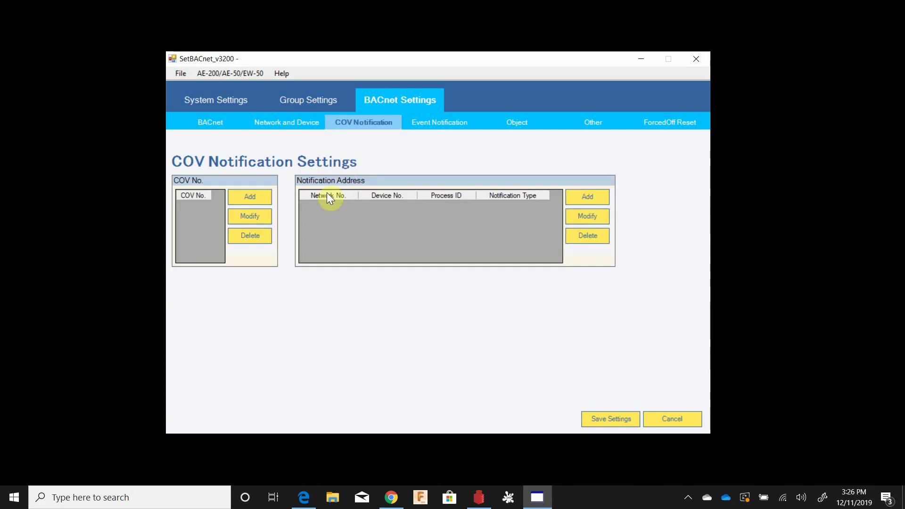
click(414, 122)
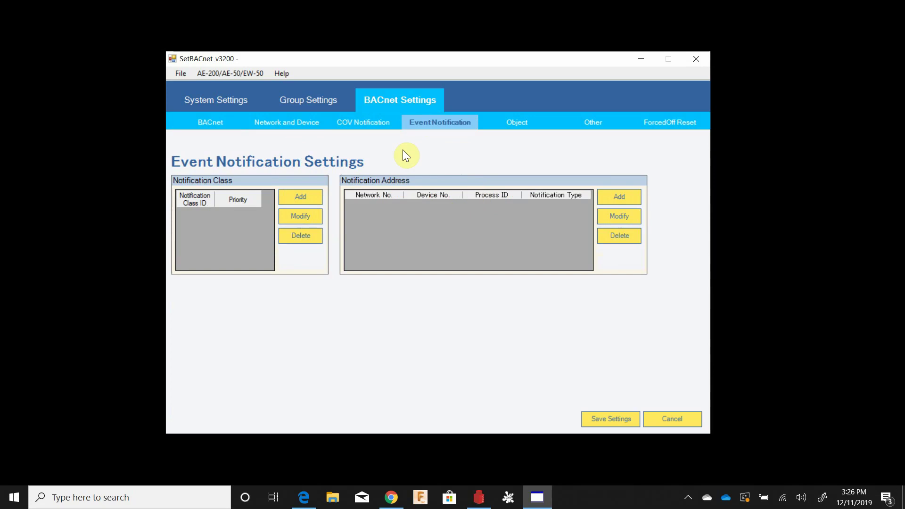
click(299, 122)
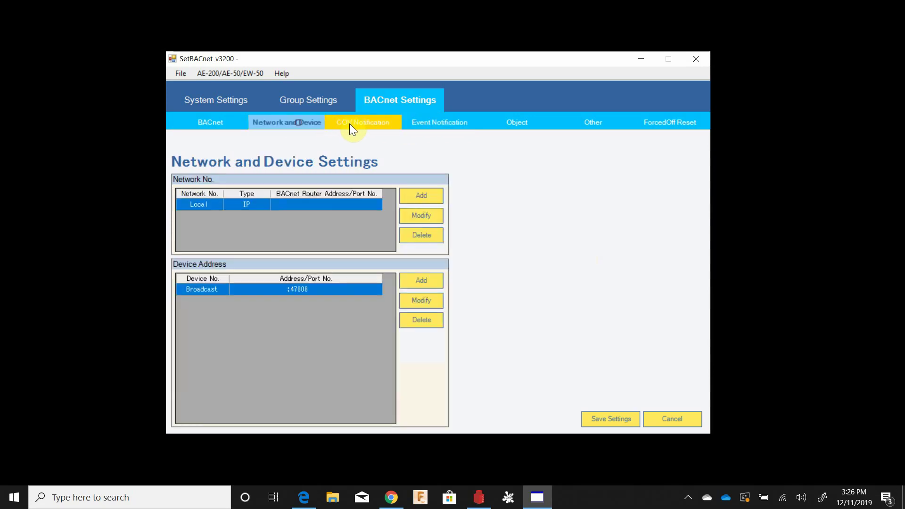
click(384, 125)
click(415, 123)
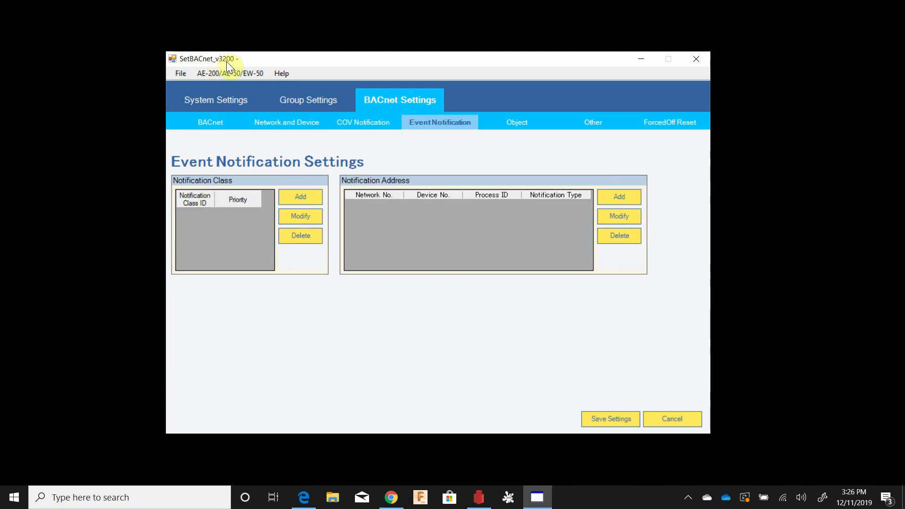
drag(253, 57, 240, 41)
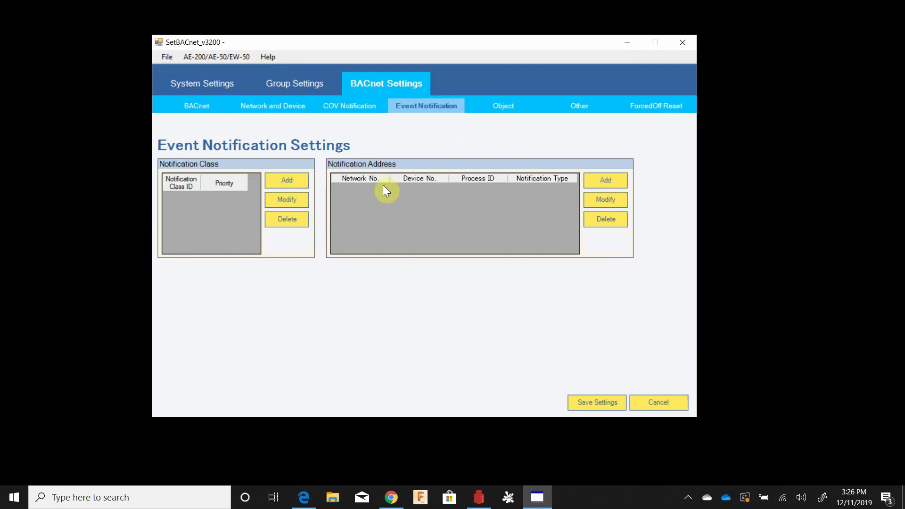
click(502, 105)
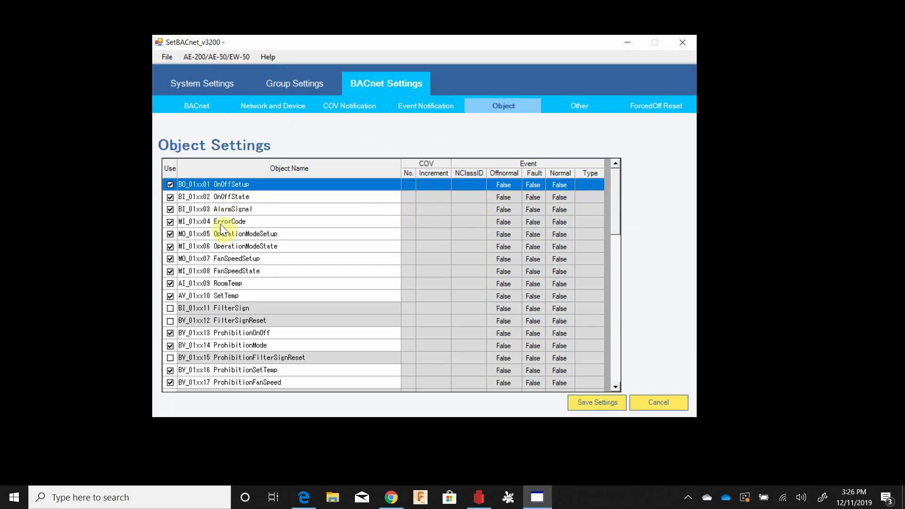
Step: Browse the object rows from BI_01xx02 OnOffState down to AI_01xx09 RoomTemp
click(221, 197)
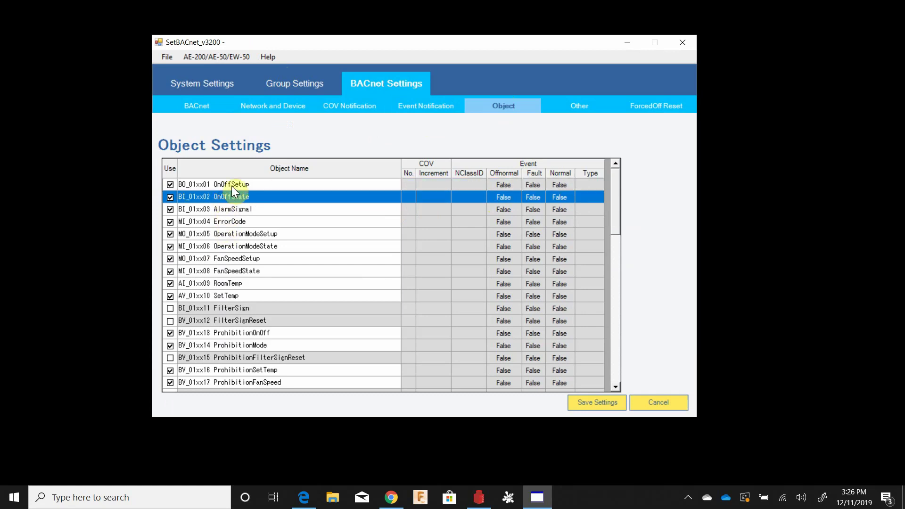
click(231, 211)
click(229, 221)
click(252, 235)
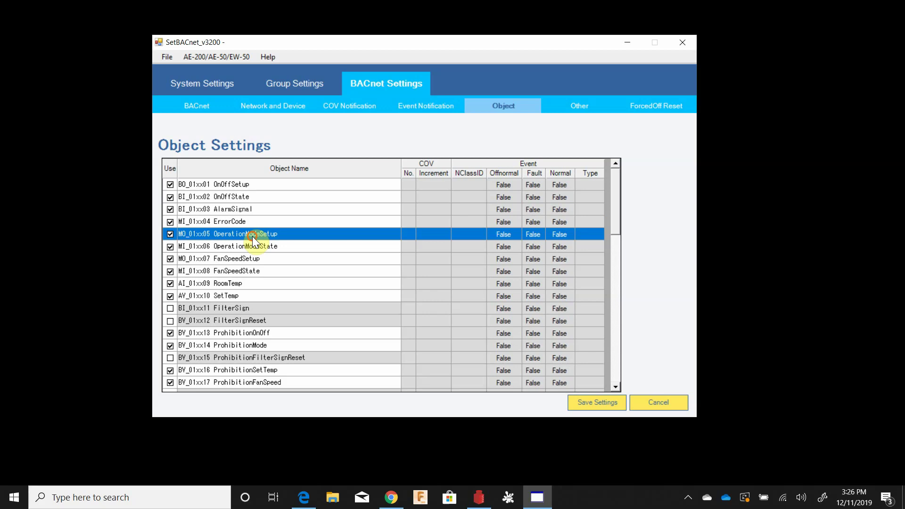
click(245, 246)
click(235, 284)
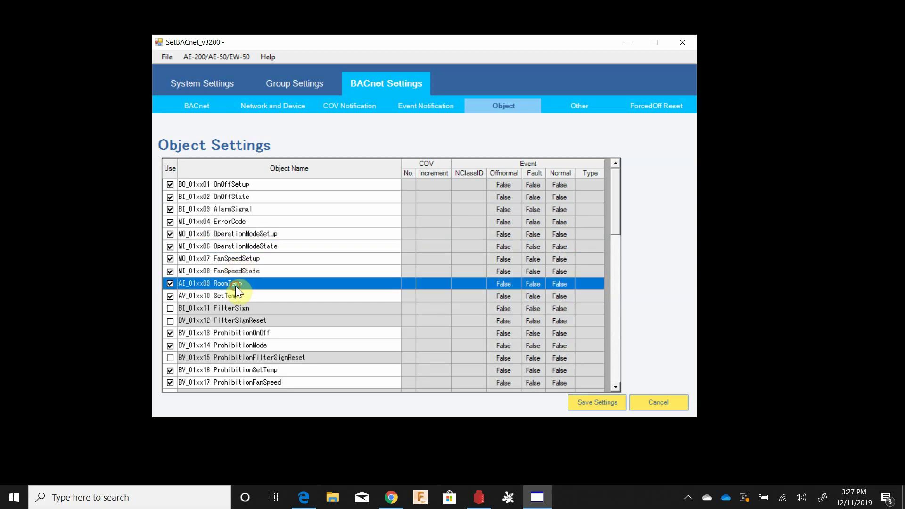
Step: Untick Use for AV_01xx10 SetTemp and save the object settings
click(218, 297)
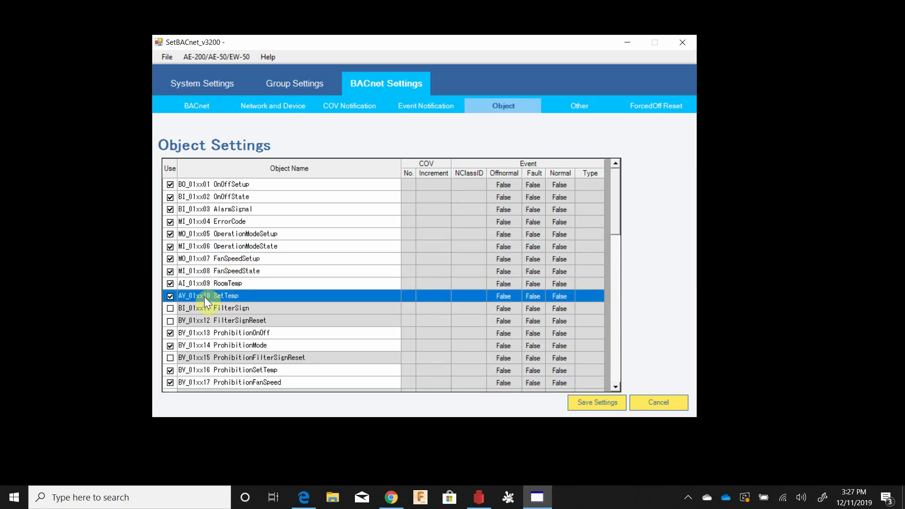
click(170, 297)
click(587, 400)
scroll(234, 296, down, 3)
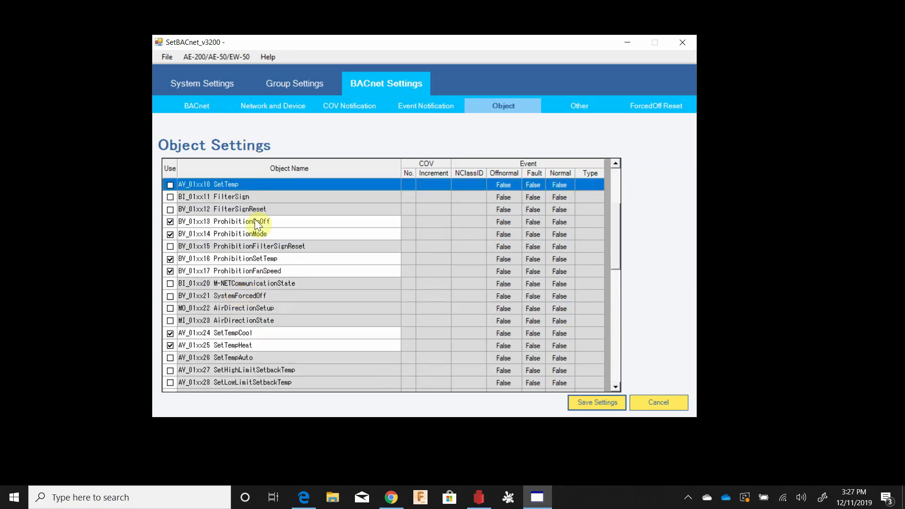
click(258, 219)
click(256, 232)
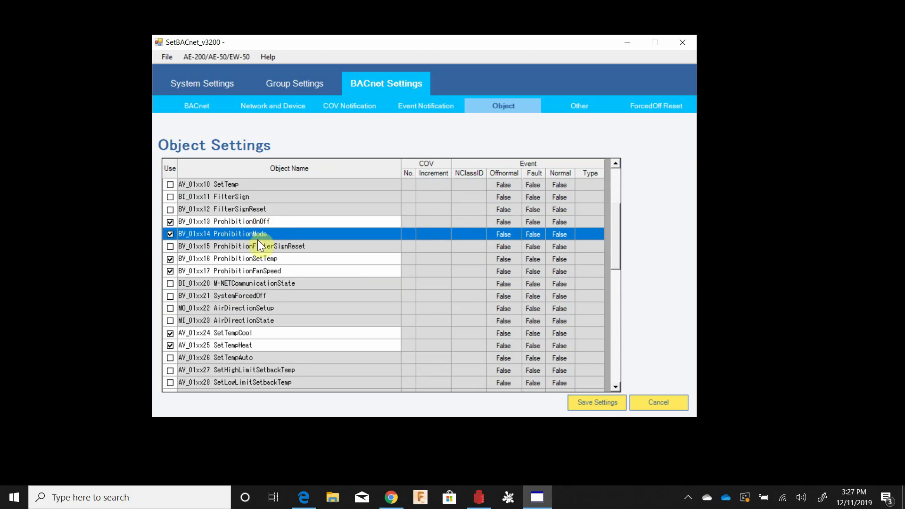
click(231, 222)
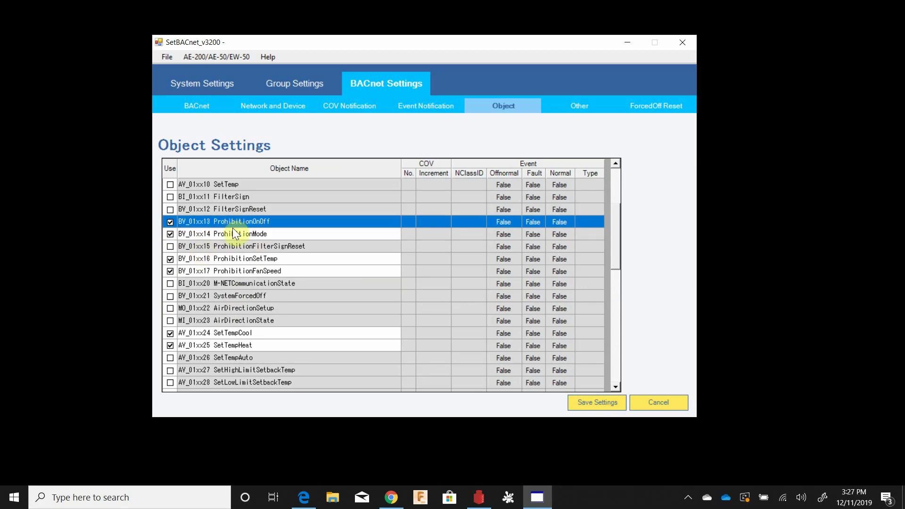
click(258, 234)
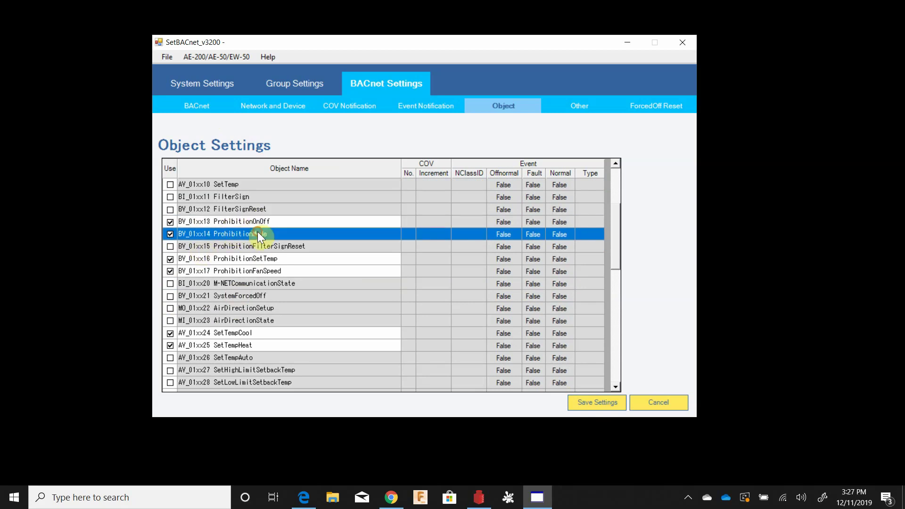
click(268, 260)
click(269, 269)
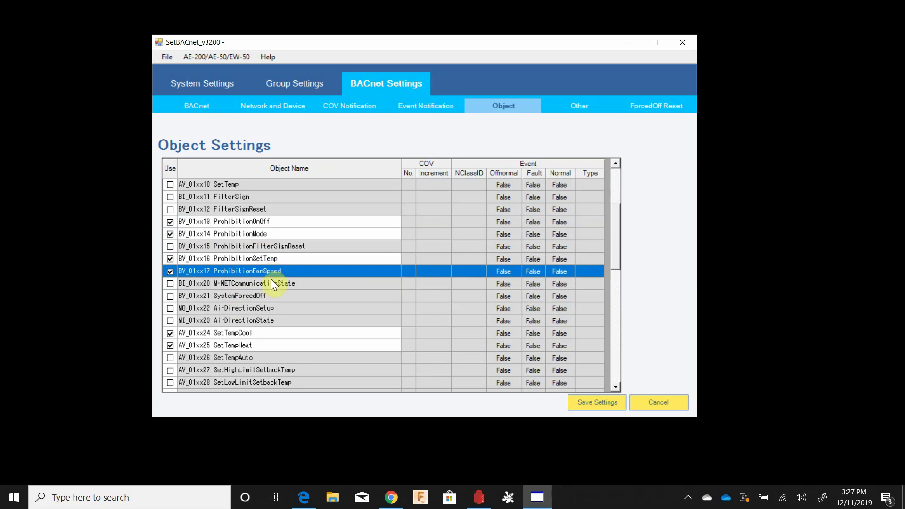
scroll(283, 308, down, 2)
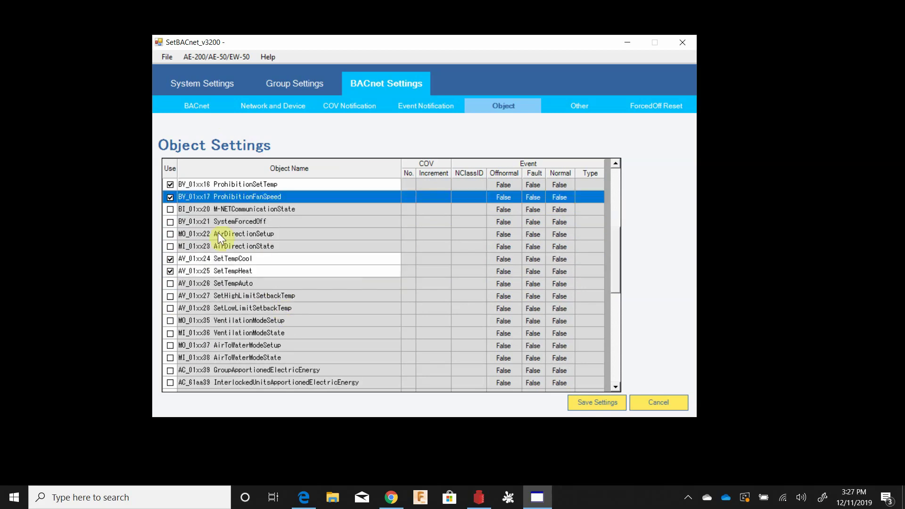
click(170, 208)
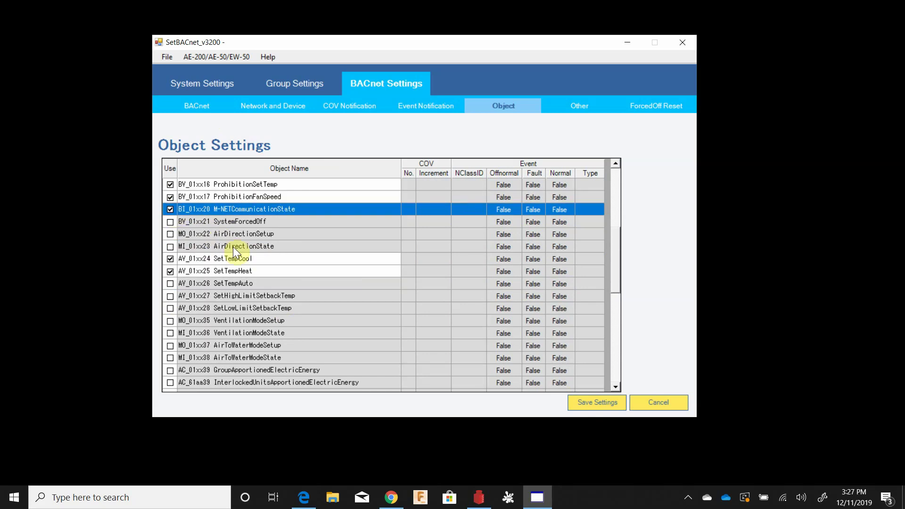
click(169, 209)
scroll(232, 268, down, 1)
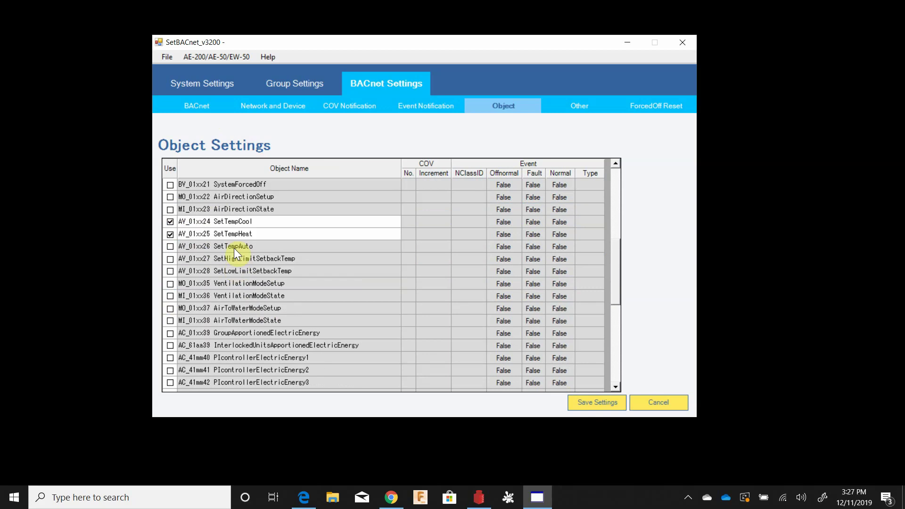
scroll(234, 248, down, 1)
scroll(236, 250, up, 2)
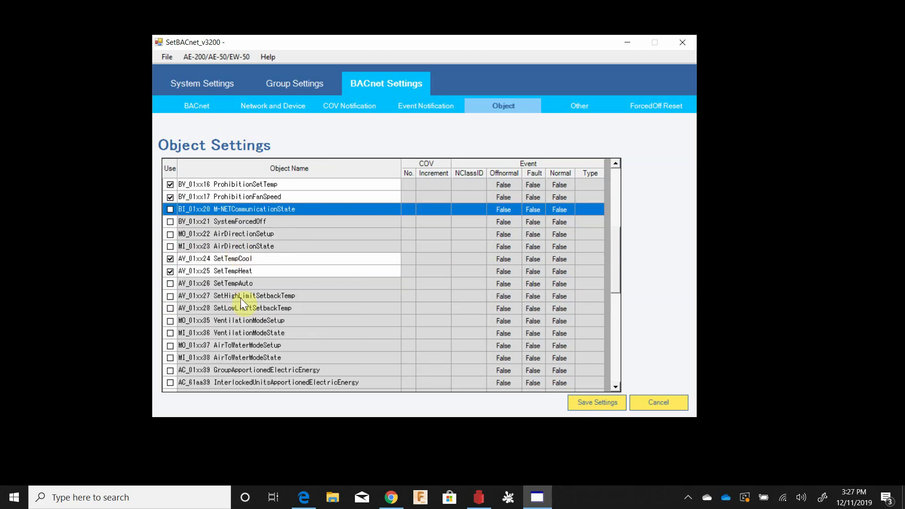
click(233, 236)
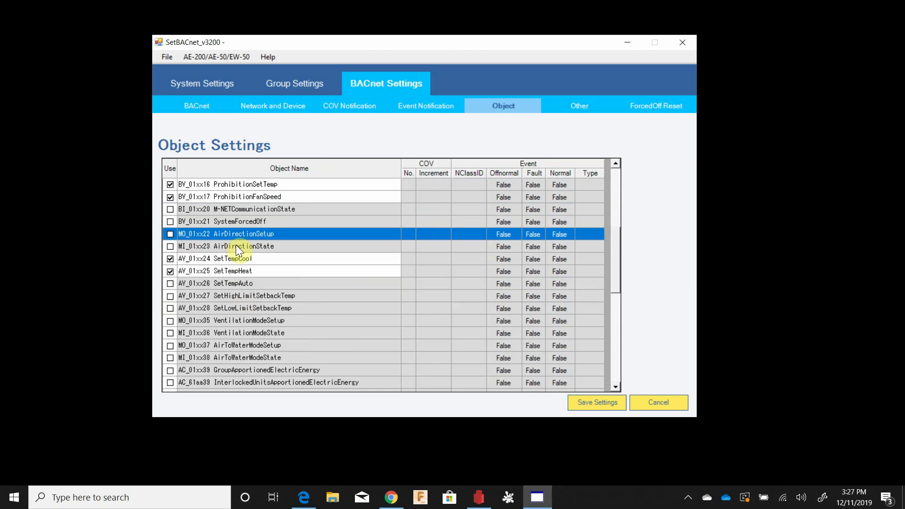
click(235, 245)
click(237, 234)
click(244, 258)
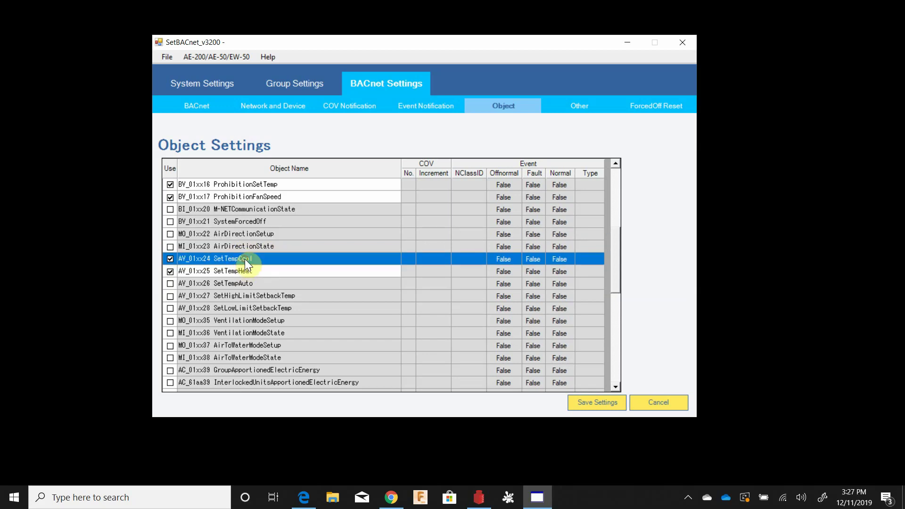
click(244, 271)
click(245, 258)
click(244, 272)
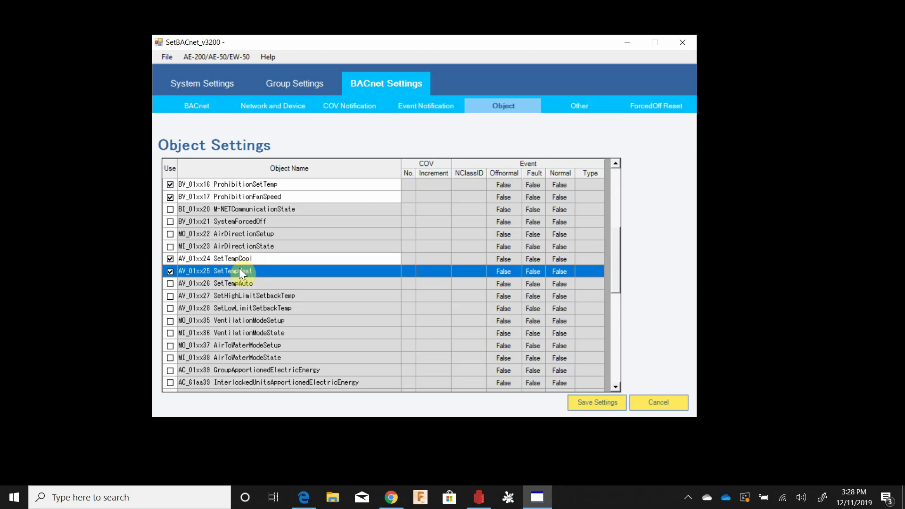
click(230, 282)
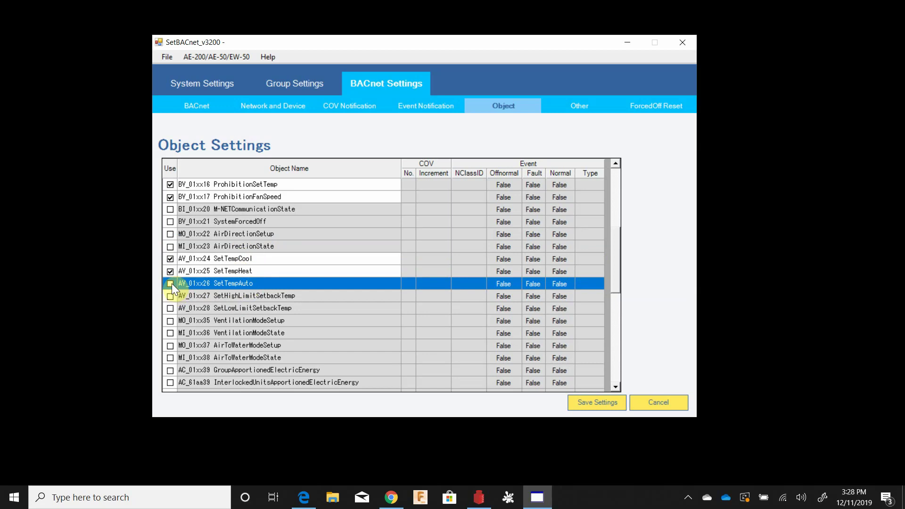
scroll(199, 274, up, 4)
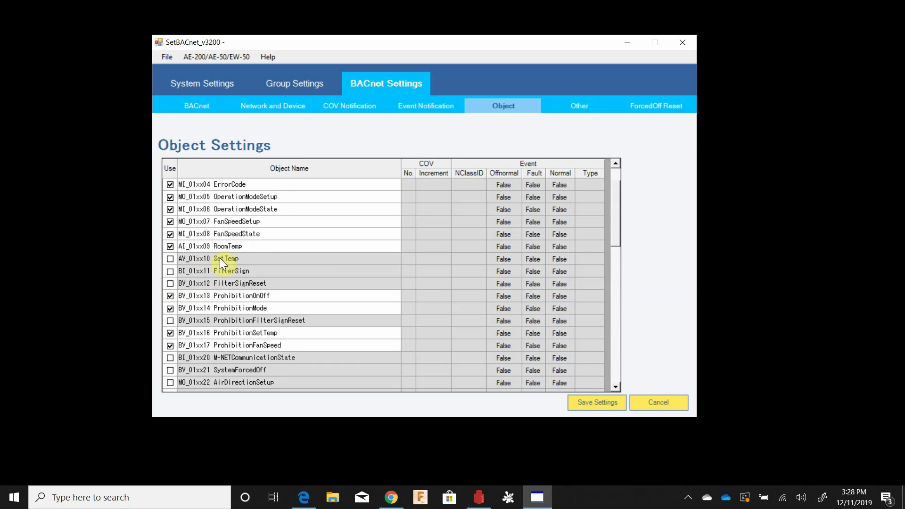
scroll(224, 259, down, 4)
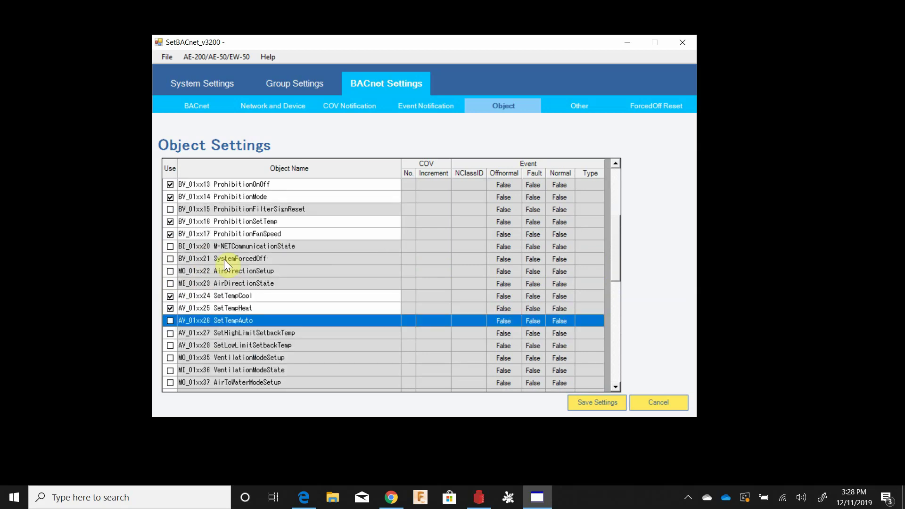
click(231, 296)
scroll(251, 261, down, 1)
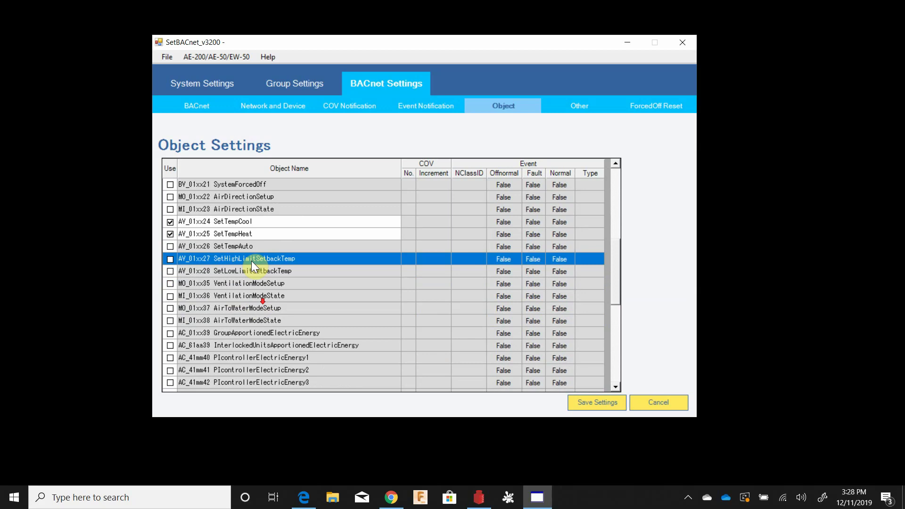
click(252, 273)
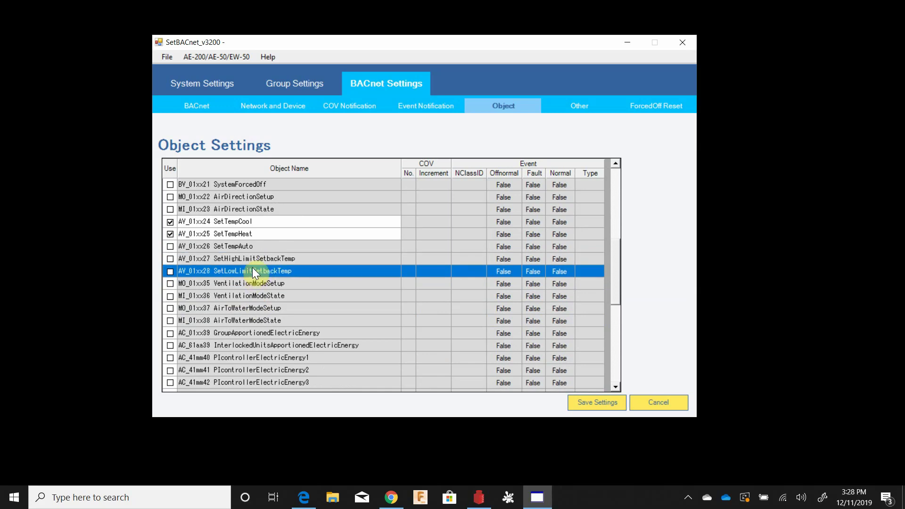
click(265, 260)
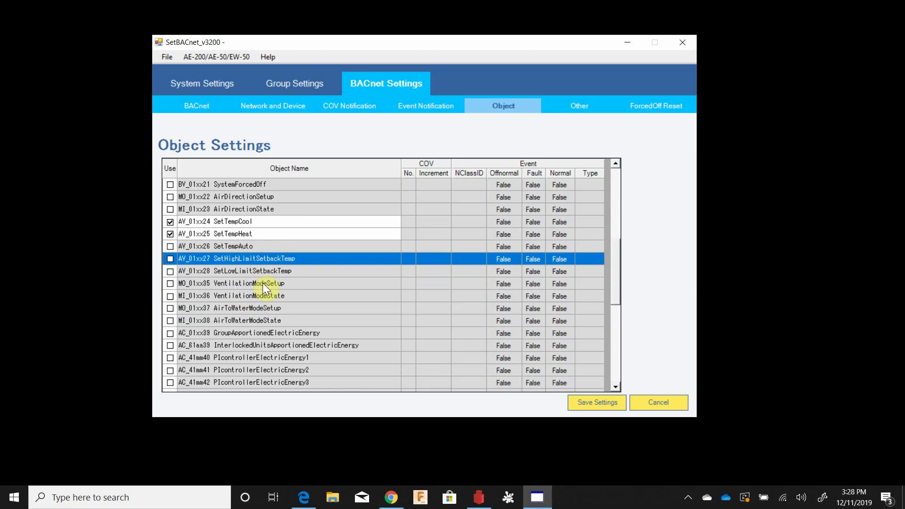
click(262, 283)
scroll(262, 281, down, 1)
click(265, 258)
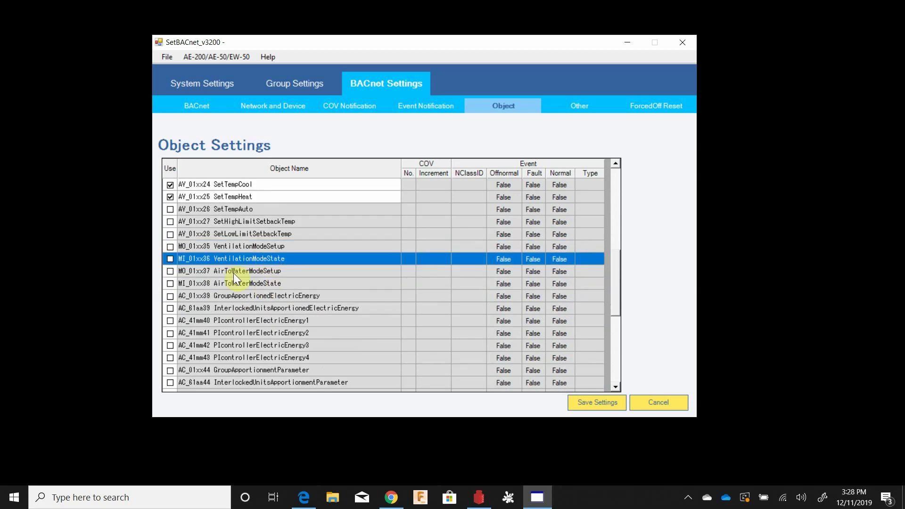
click(236, 247)
click(238, 258)
click(255, 247)
click(255, 259)
scroll(255, 279, down, 1)
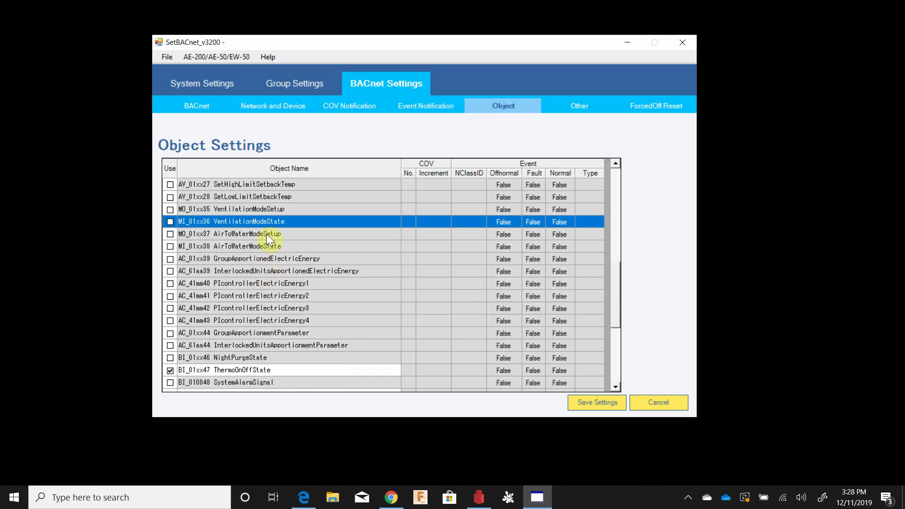
scroll(271, 266, down, 1)
click(259, 221)
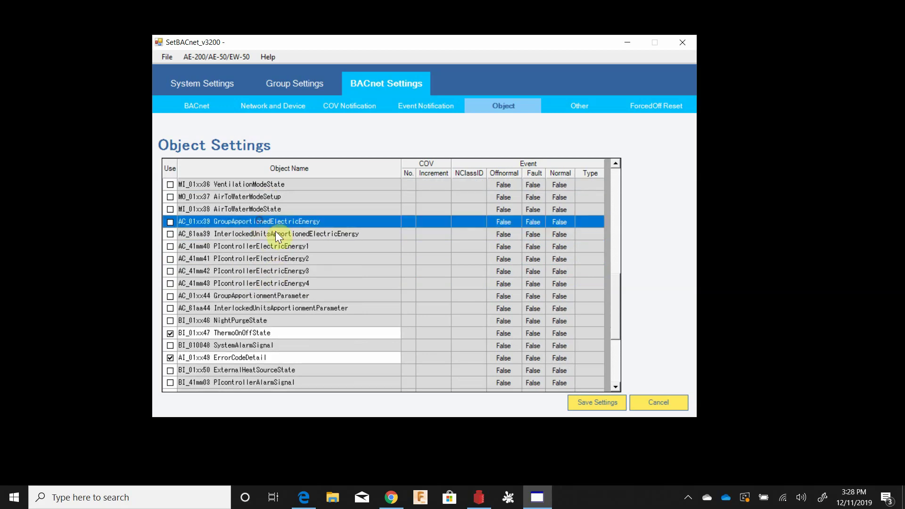
click(275, 231)
click(275, 247)
click(275, 259)
click(274, 266)
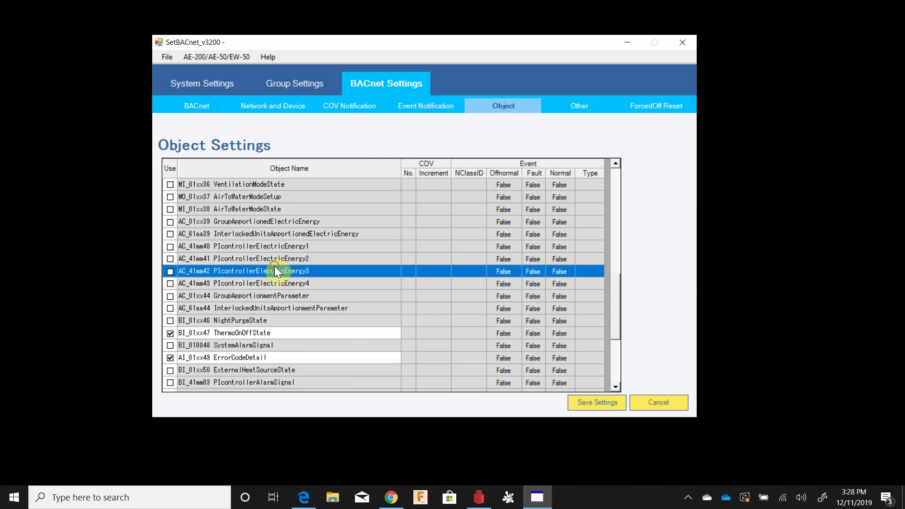
click(274, 283)
click(274, 295)
click(286, 307)
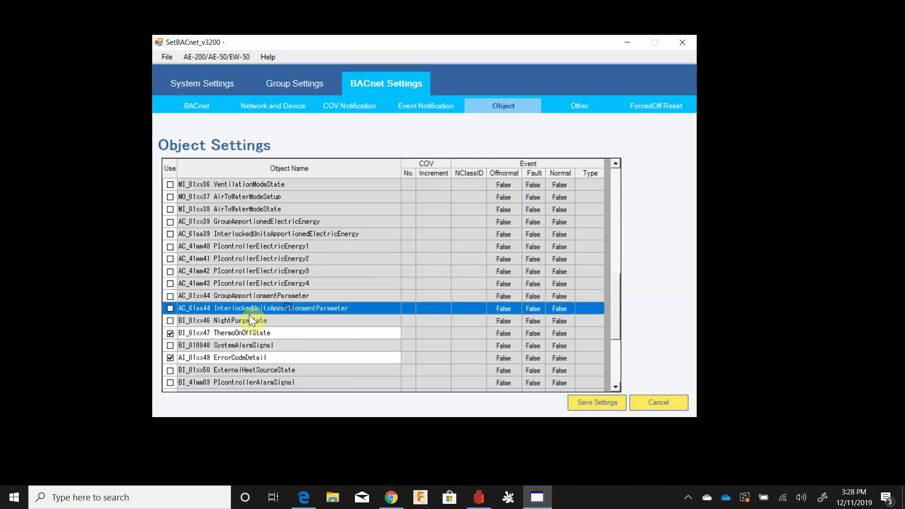
click(248, 323)
click(253, 291)
click(311, 247)
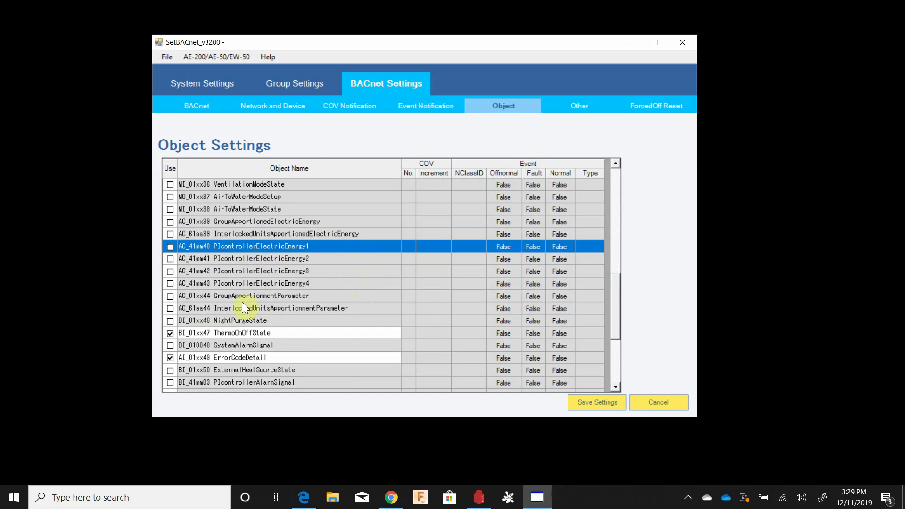
Step: Scroll past ThermoOnOffState and AI_01xx49 ErrorCodeDetail to the unused LOG objects at the list's end
scroll(276, 275, down, 1)
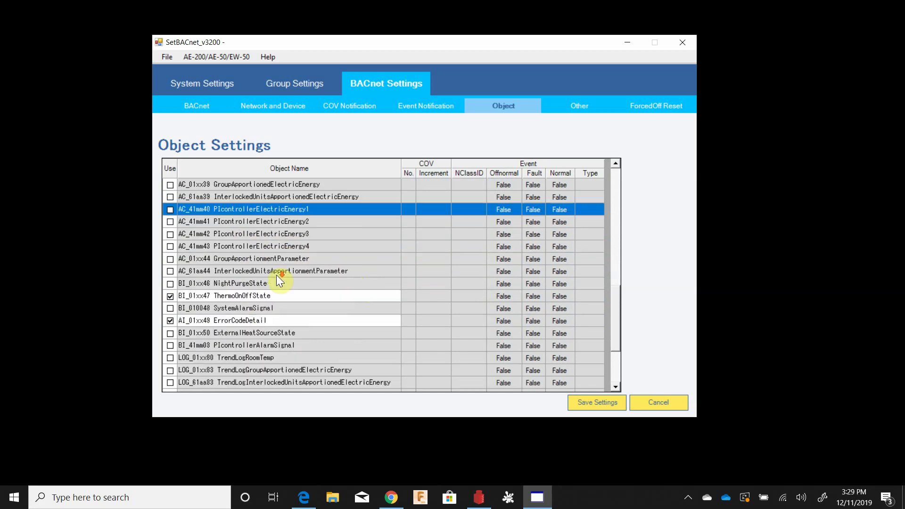
click(243, 298)
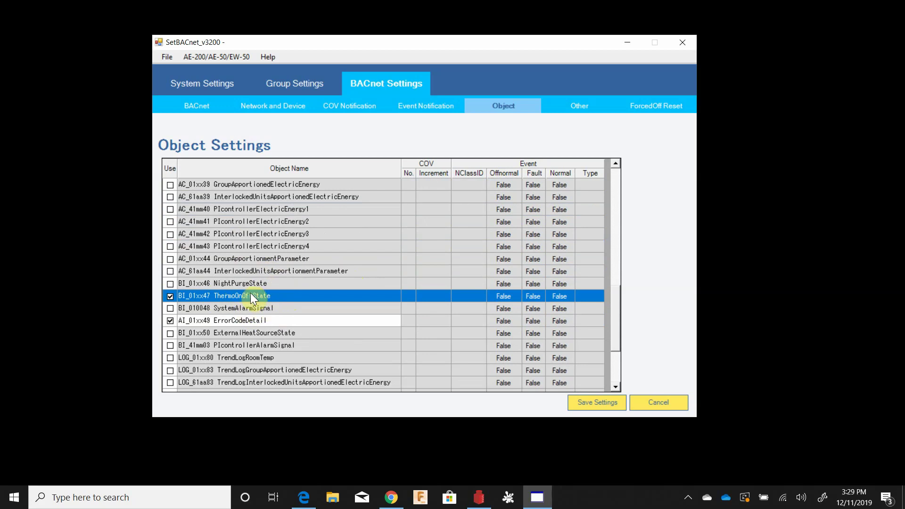
scroll(252, 301, down, 1)
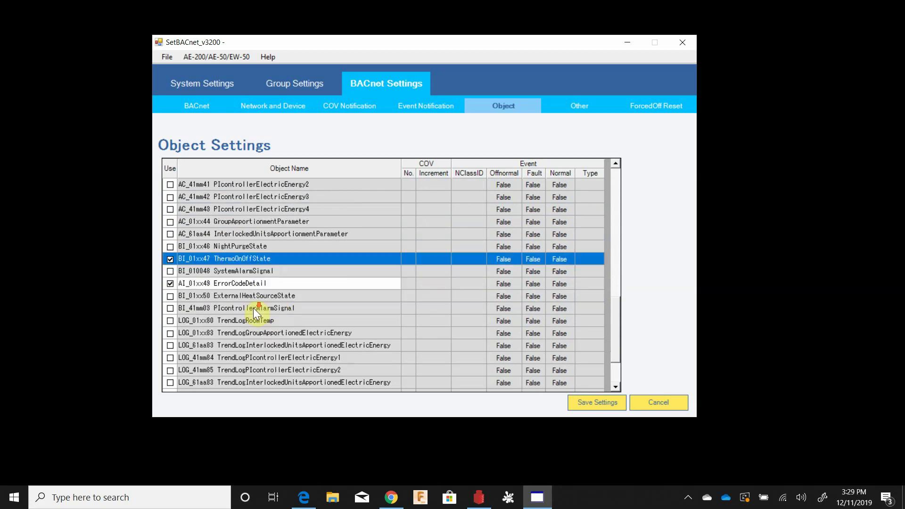
click(243, 283)
scroll(254, 308, down, 2)
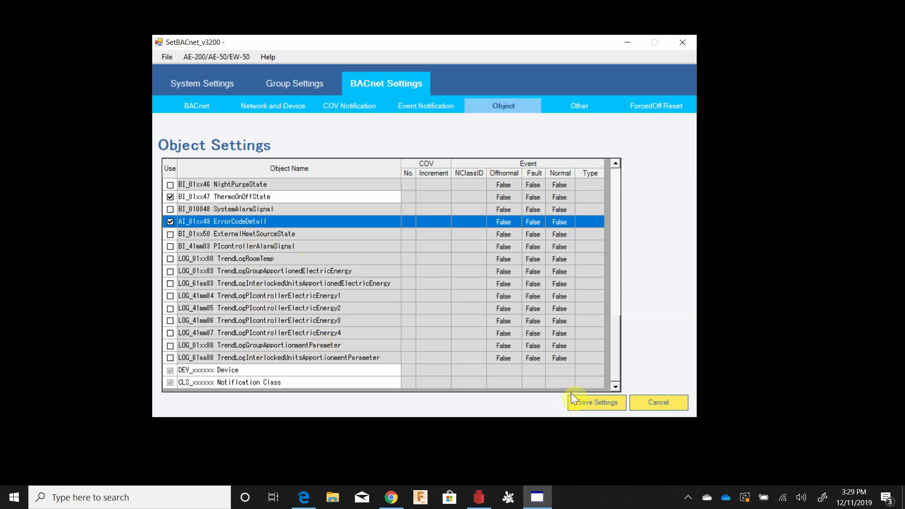
Step: Save the object settings, attempt Send settings, and dismiss the Online Mode failure warning
click(584, 402)
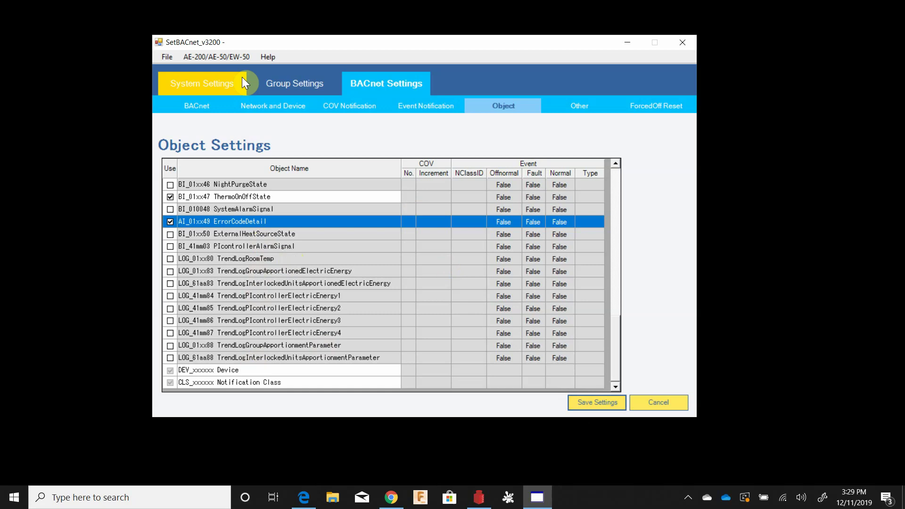
click(228, 56)
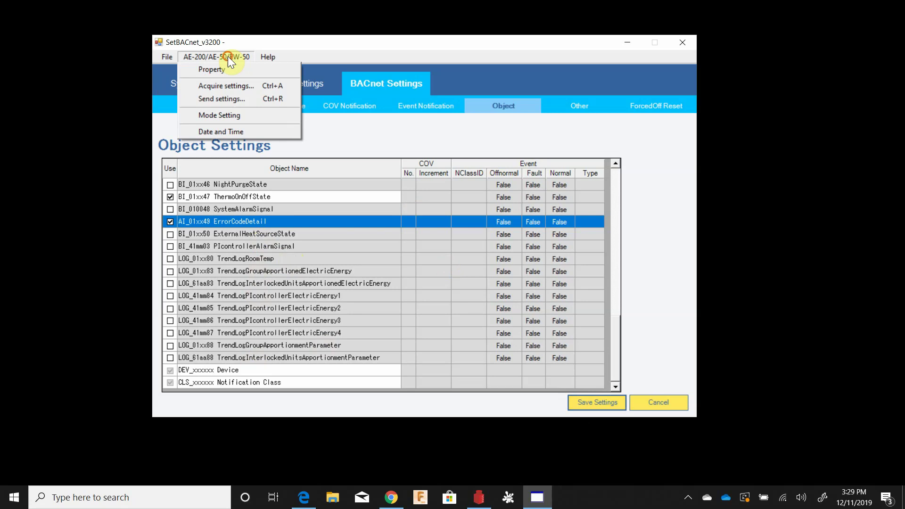
click(228, 98)
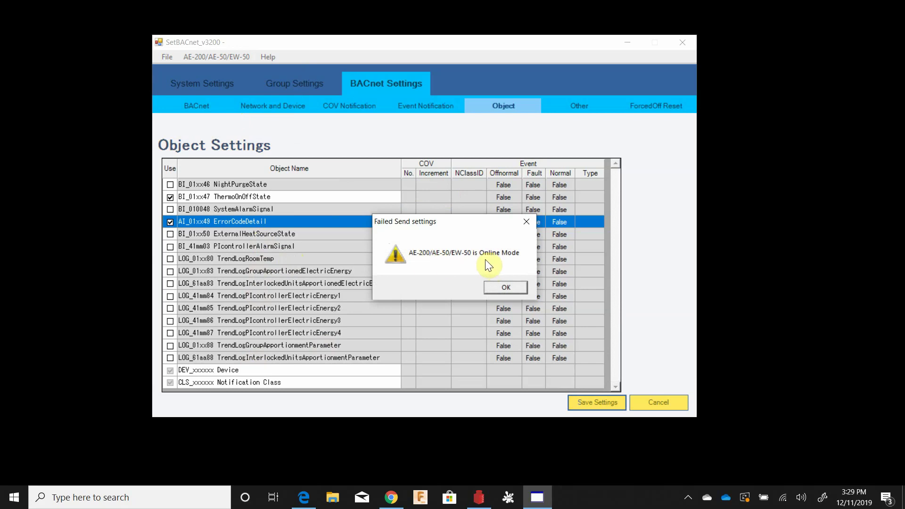
click(505, 289)
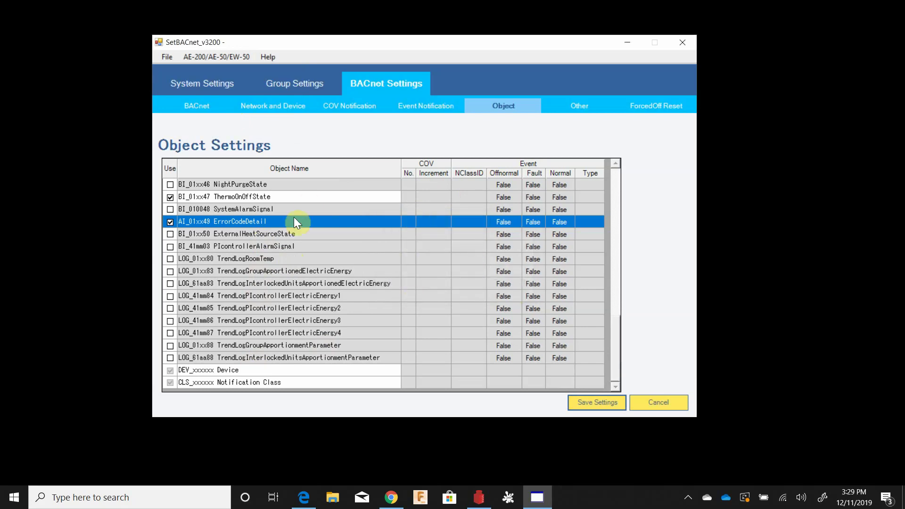
scroll(290, 205, up, 2)
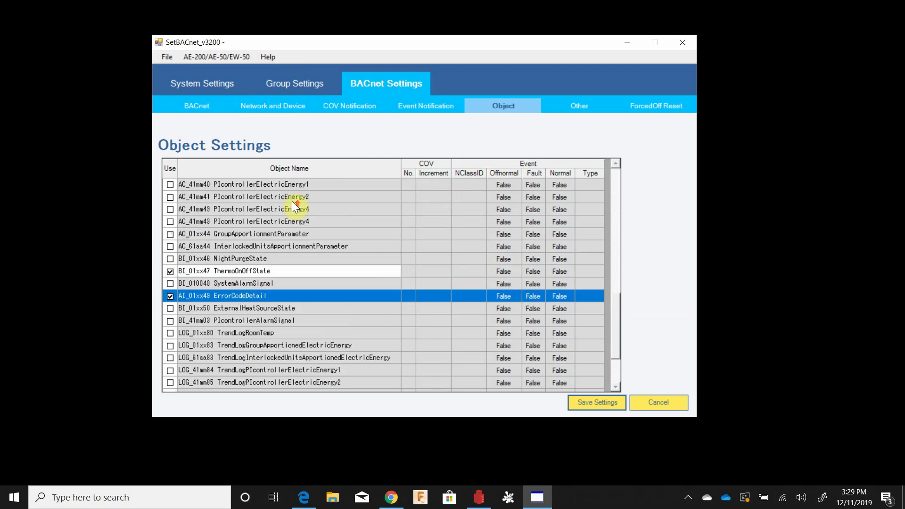
scroll(363, 226, up, 12)
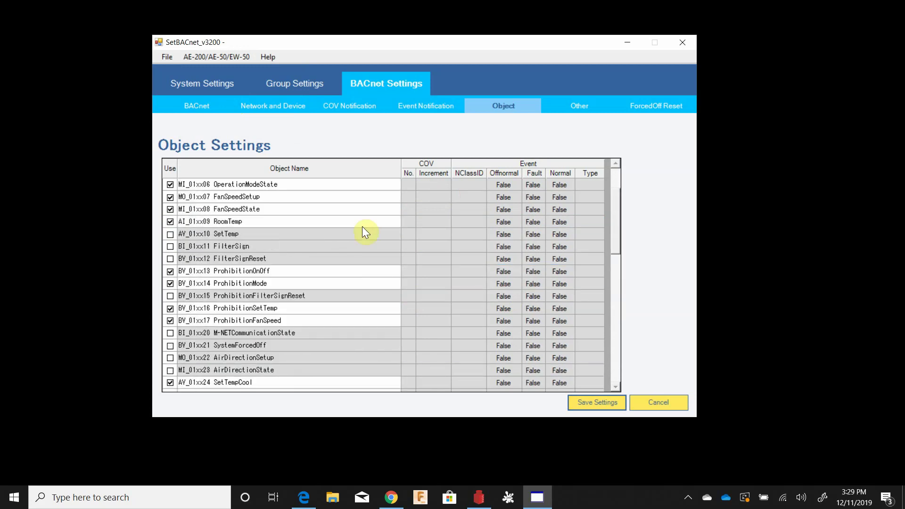
Step: Switch the AE-200 to Offline in Mode Setting, then choose Send settings
click(222, 57)
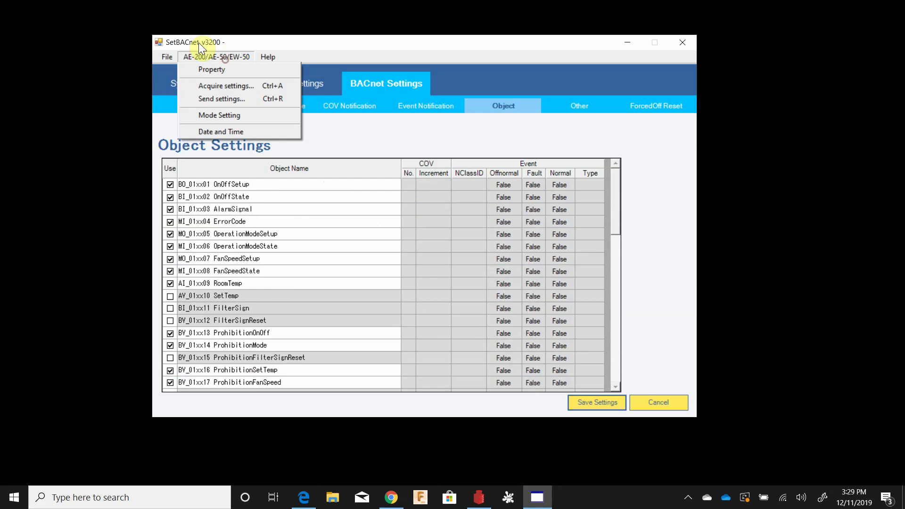
click(227, 114)
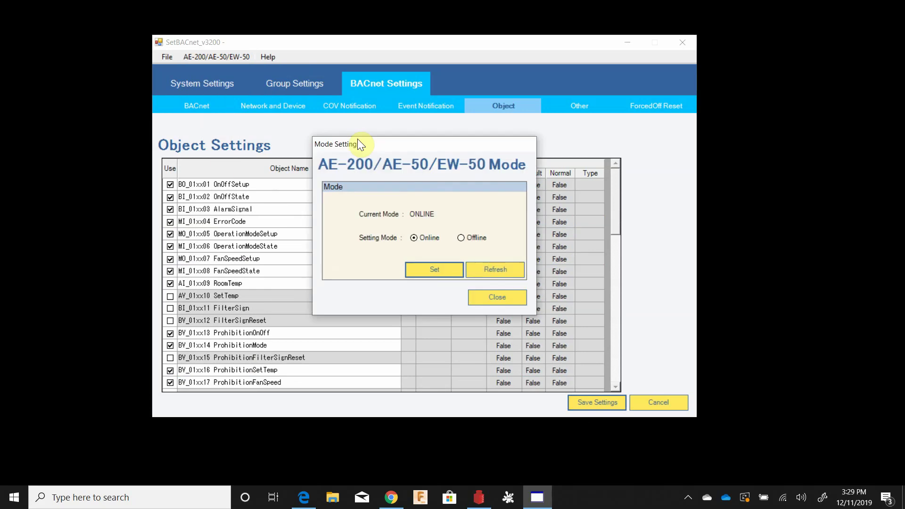
click(463, 239)
click(448, 273)
click(447, 288)
click(491, 268)
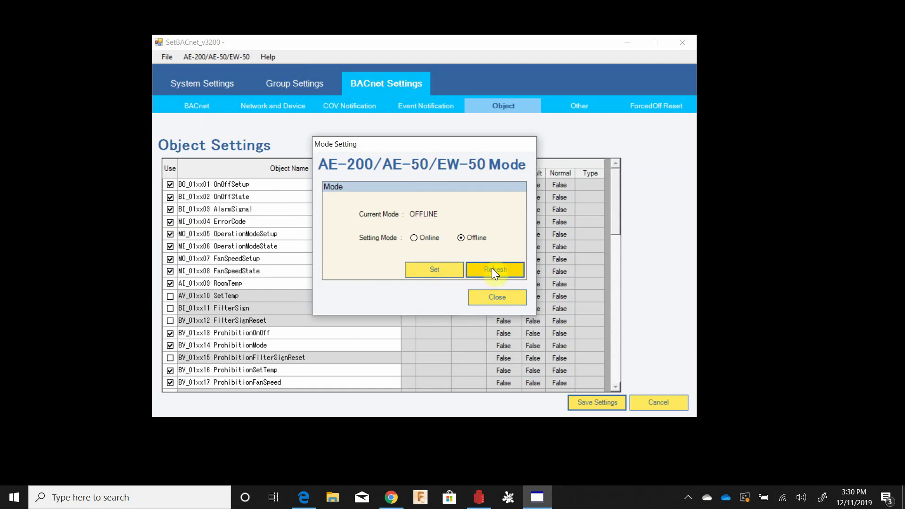
click(479, 298)
click(222, 56)
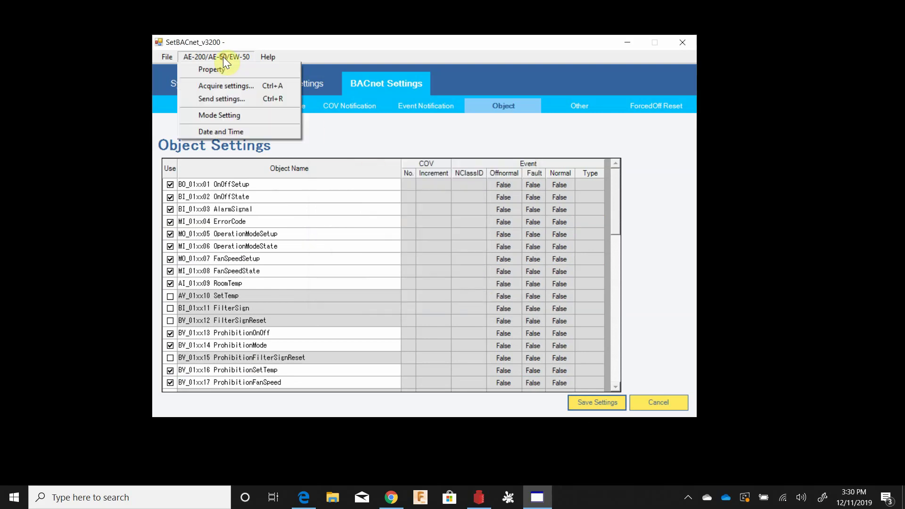
click(235, 96)
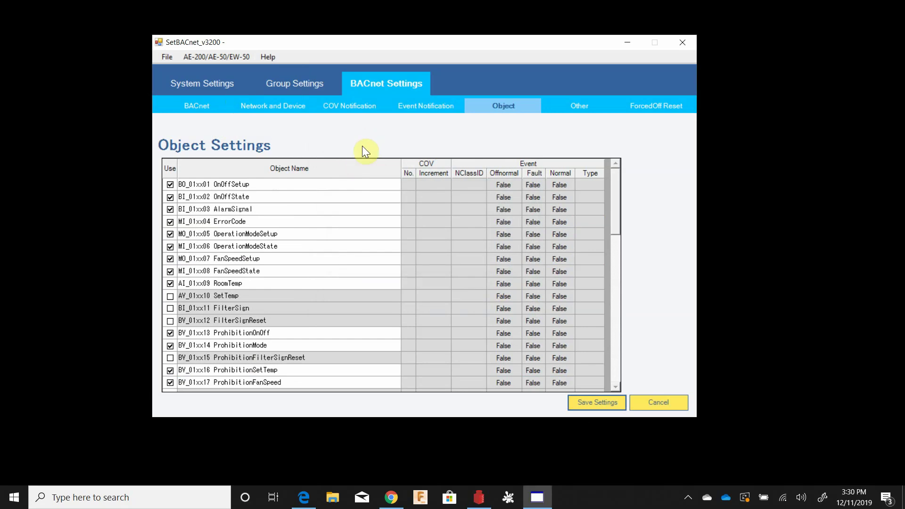
Step: Set the AE-200 Mode Setting to Online and accept the restart confirmation
click(236, 57)
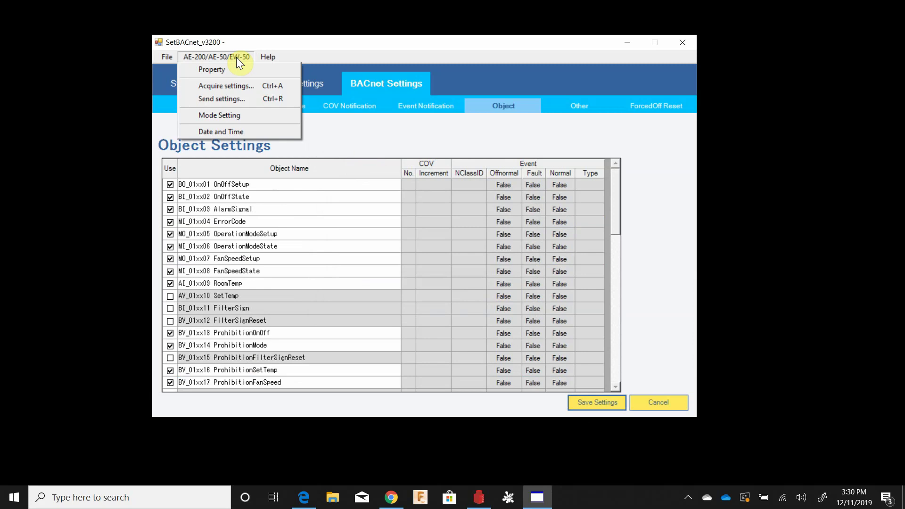
click(240, 115)
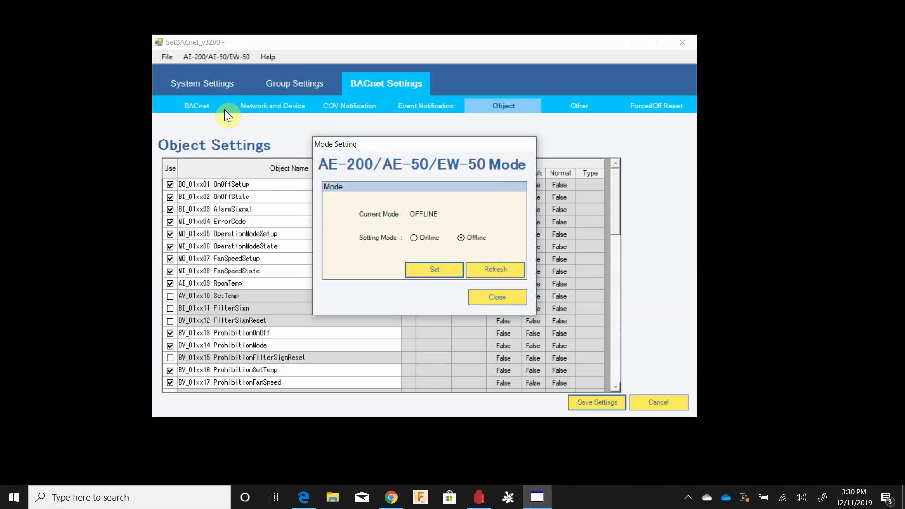
click(415, 238)
click(432, 274)
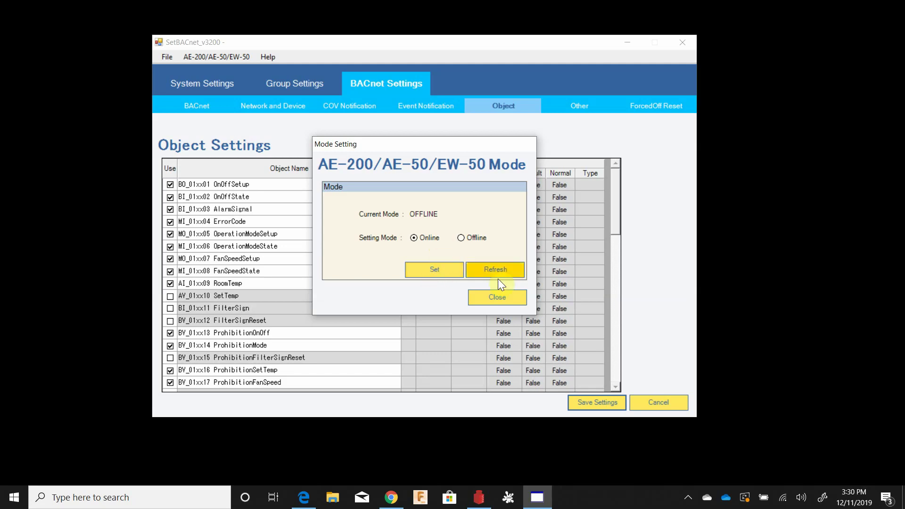
click(428, 267)
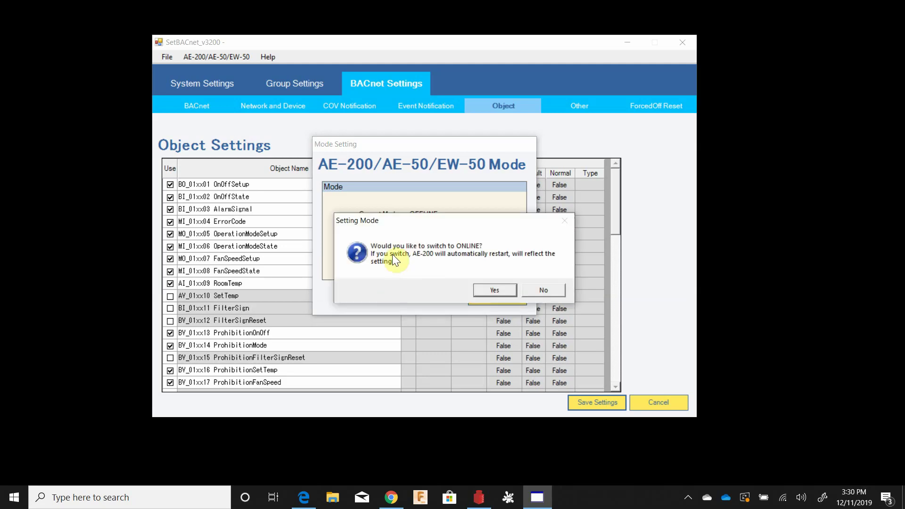
click(495, 290)
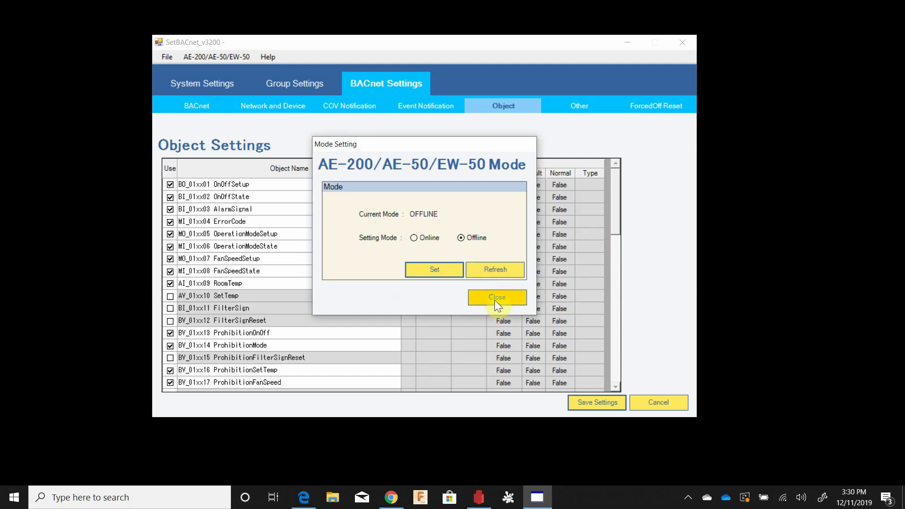
click(494, 300)
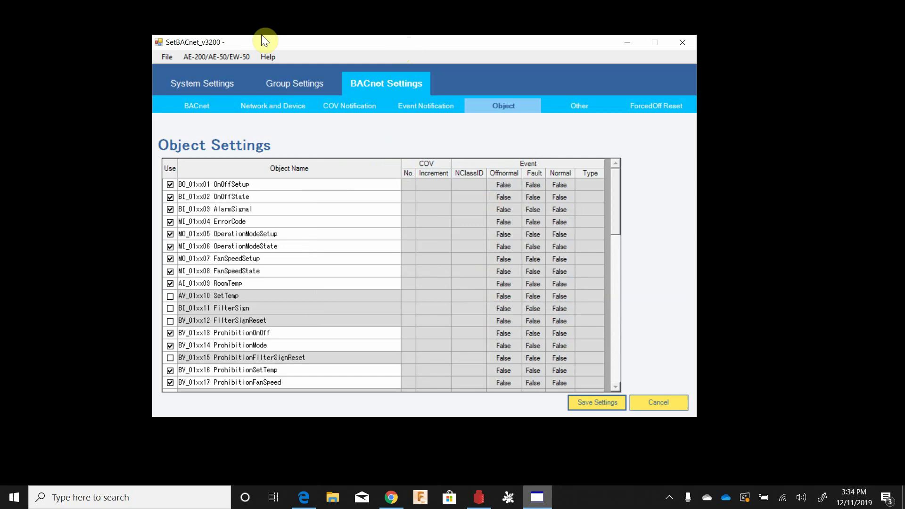
click(235, 55)
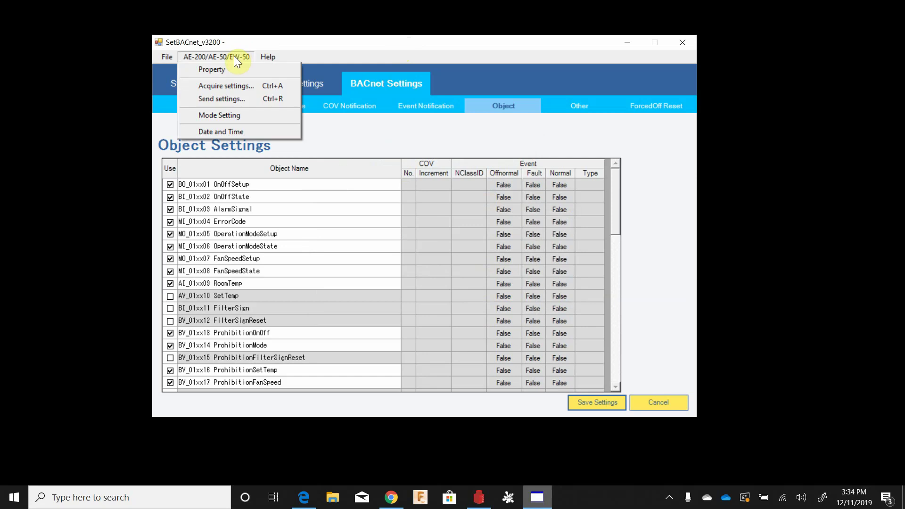
click(228, 116)
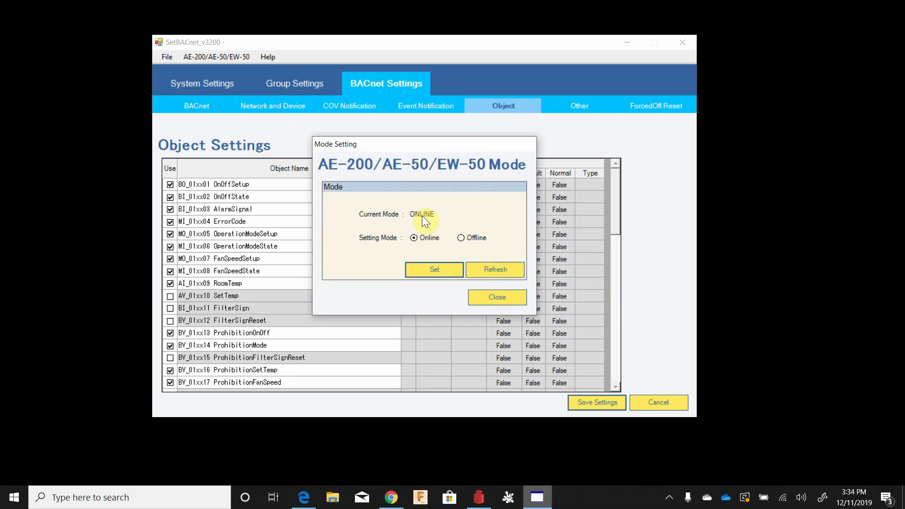
click(491, 271)
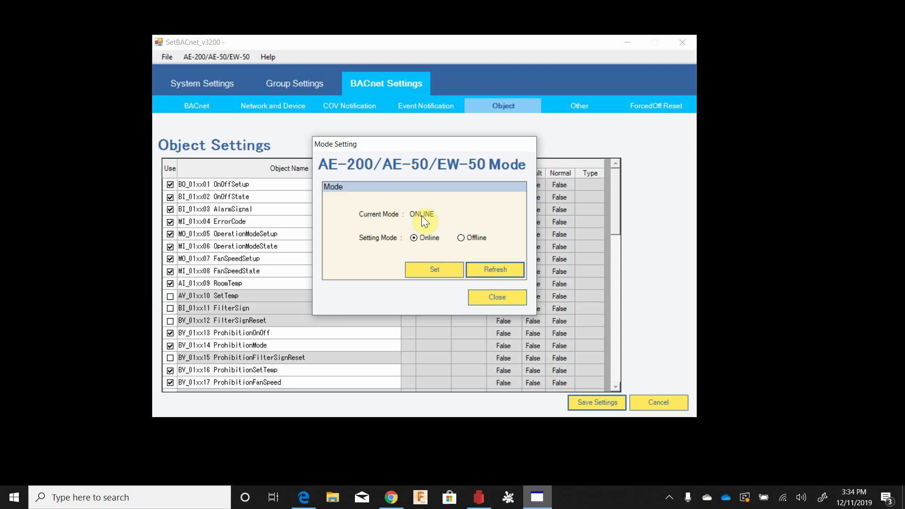
click(492, 299)
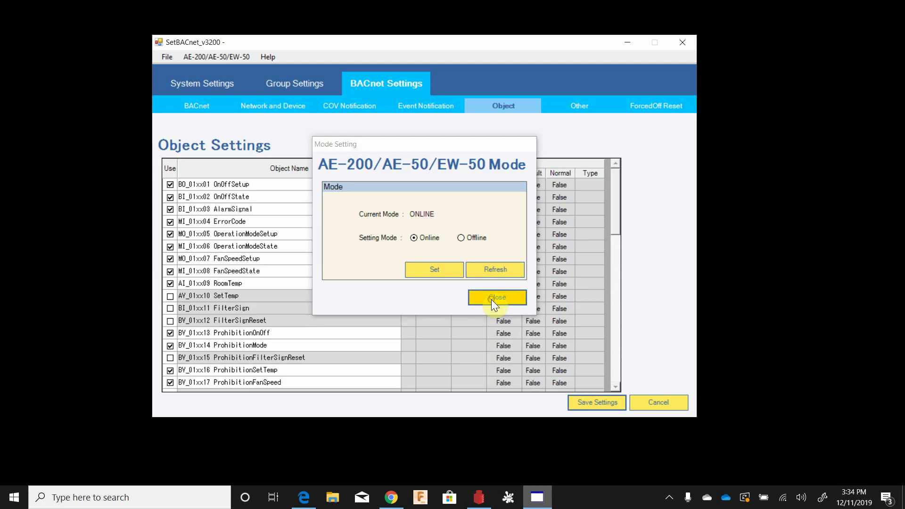
Step: Glance at the Other and ForcedOff Reset pages, then exit the tool, discarding changed data
click(579, 104)
click(661, 103)
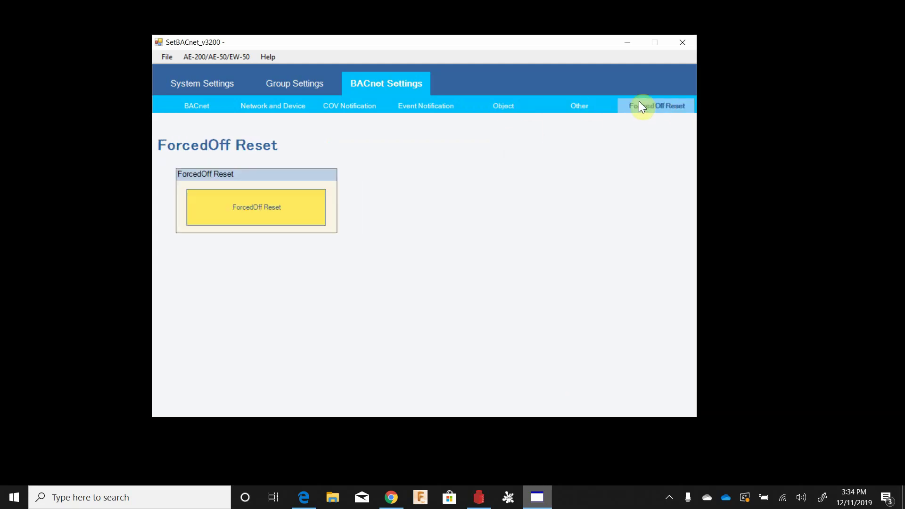
click(587, 106)
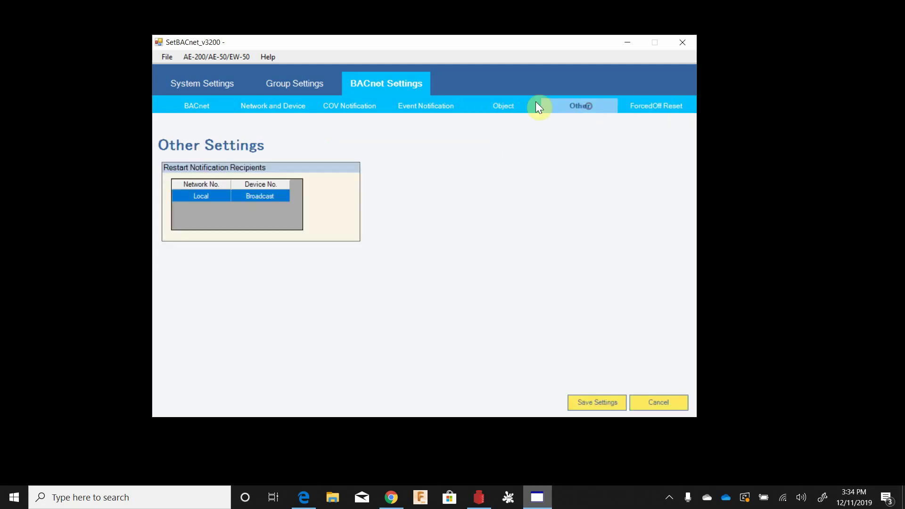
click(682, 42)
click(449, 288)
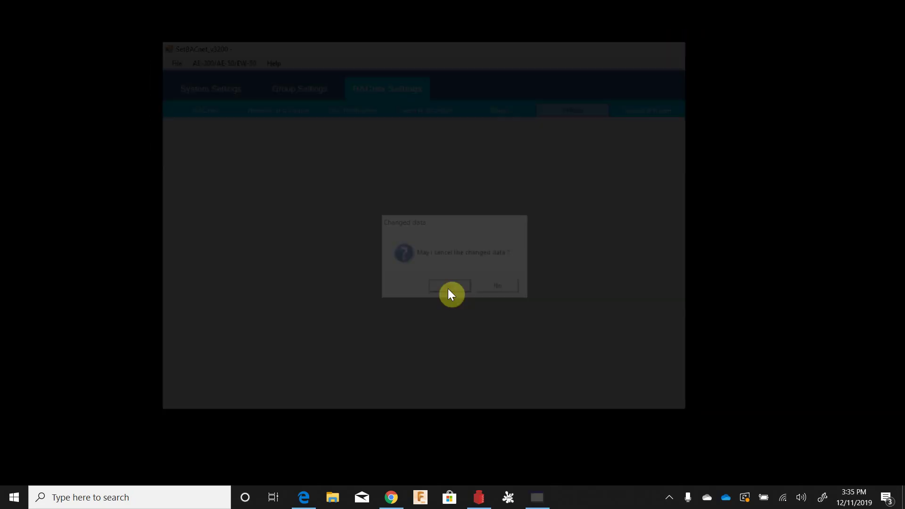